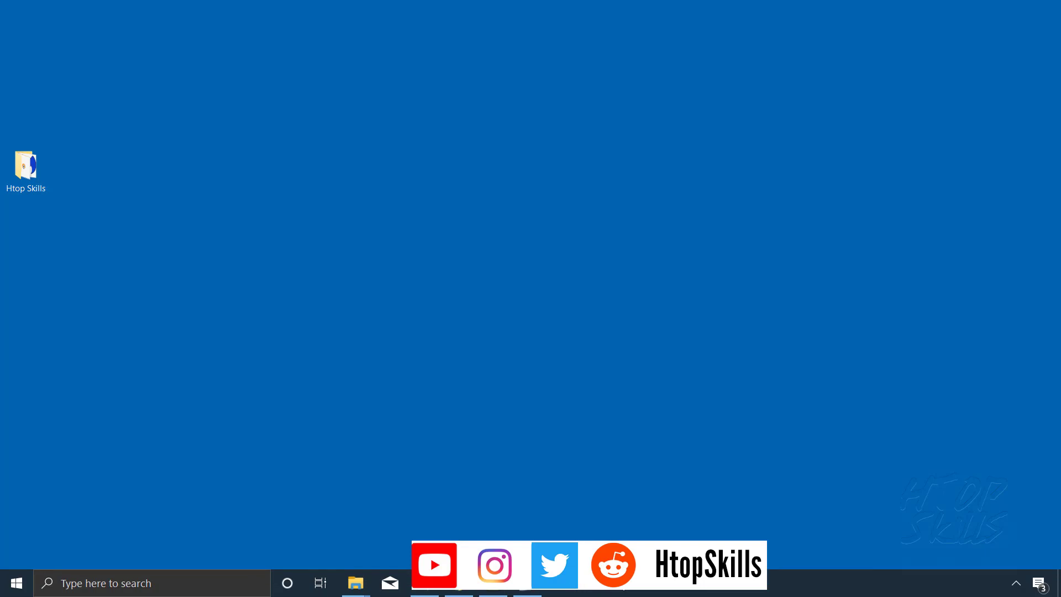
# Step: Open Chrome and load ifconfig.me to check the current public IP address
pyautogui.click(463, 592)
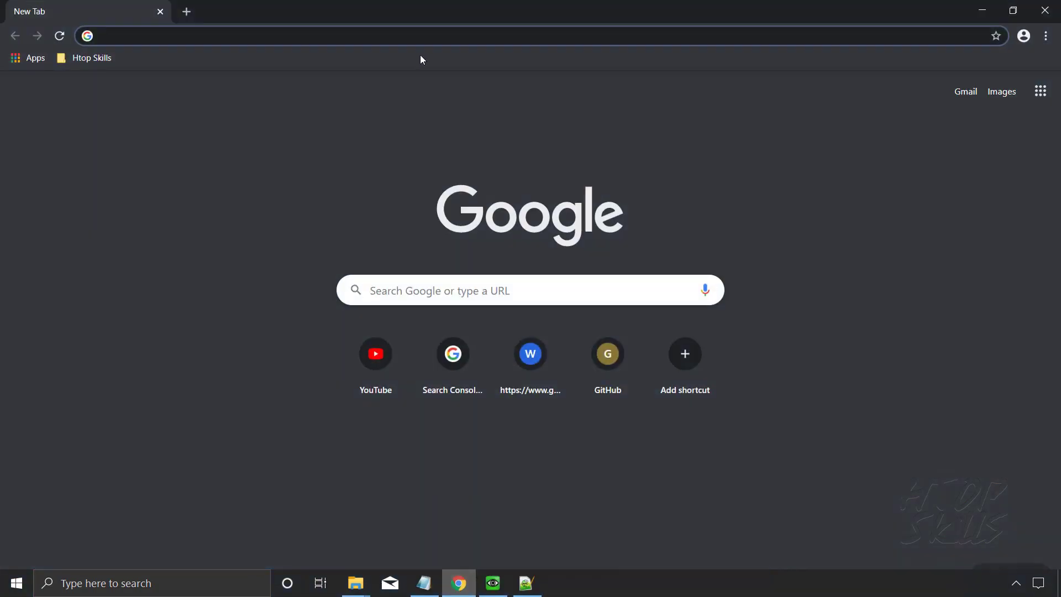
pyautogui.write('ifconfig.me')
pyautogui.press('Return')
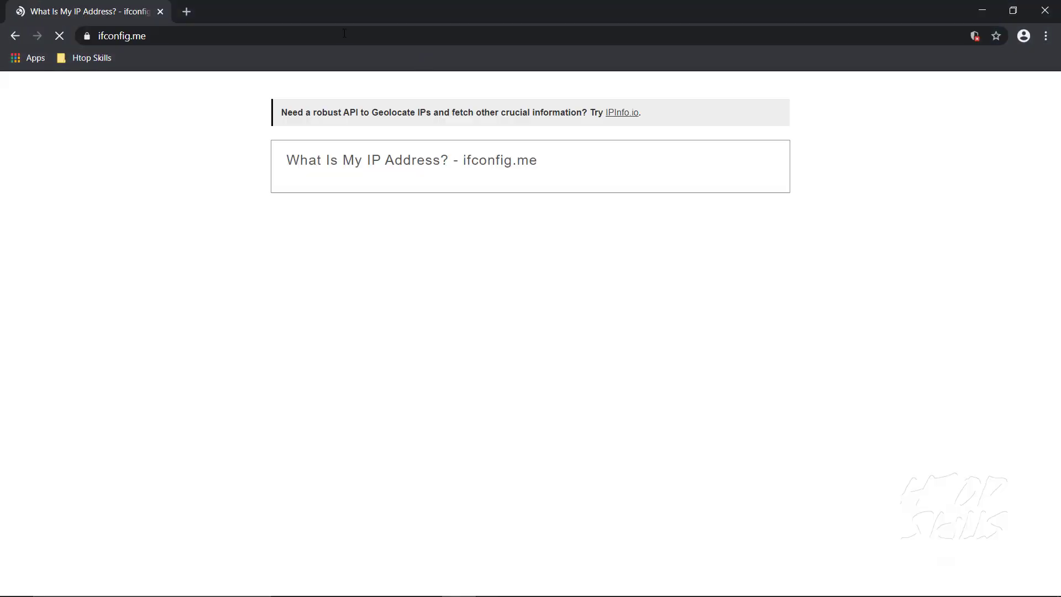
pyautogui.moveTo(464, 231); pyautogui.dragTo(382, 231)
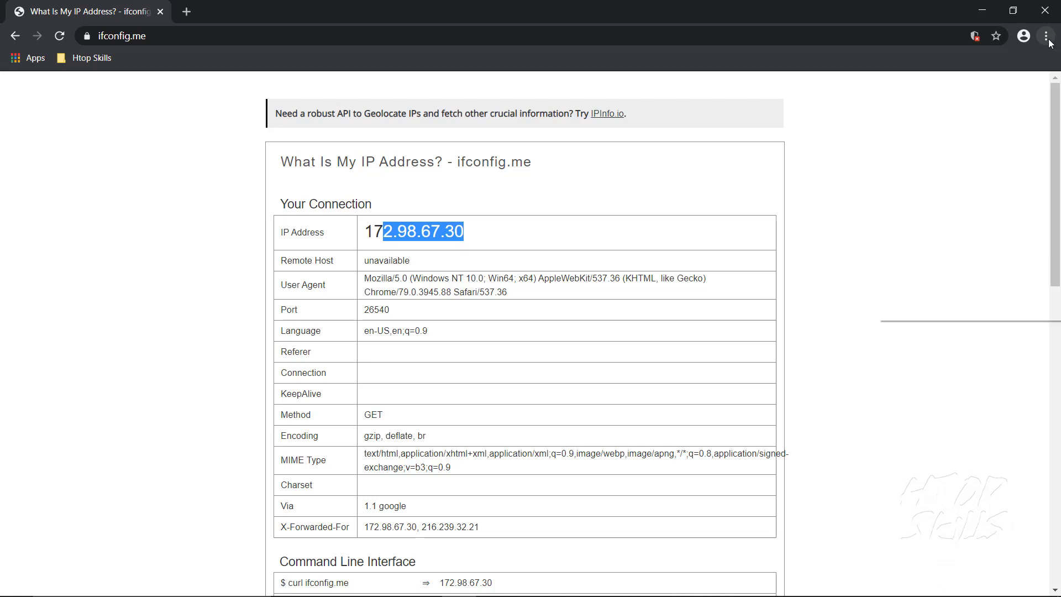
# Step: Open the computer's proxy settings from the System section of Chrome's advanced settings
pyautogui.click(1046, 37)
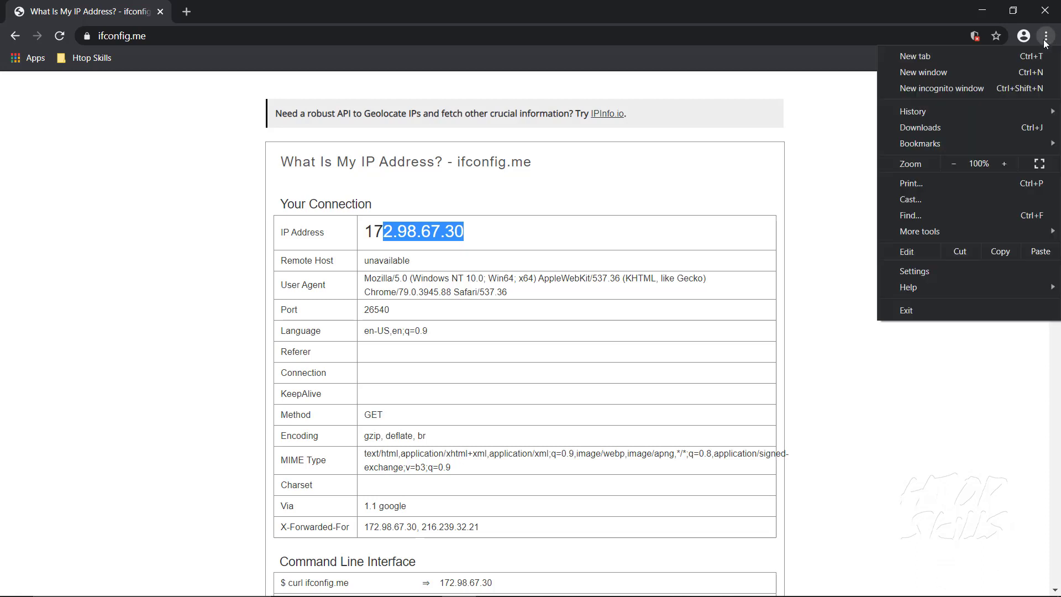
pyautogui.click(912, 270)
pyautogui.moveTo(1052, 150); pyautogui.dragTo(1052, 398)
pyautogui.click(520, 535)
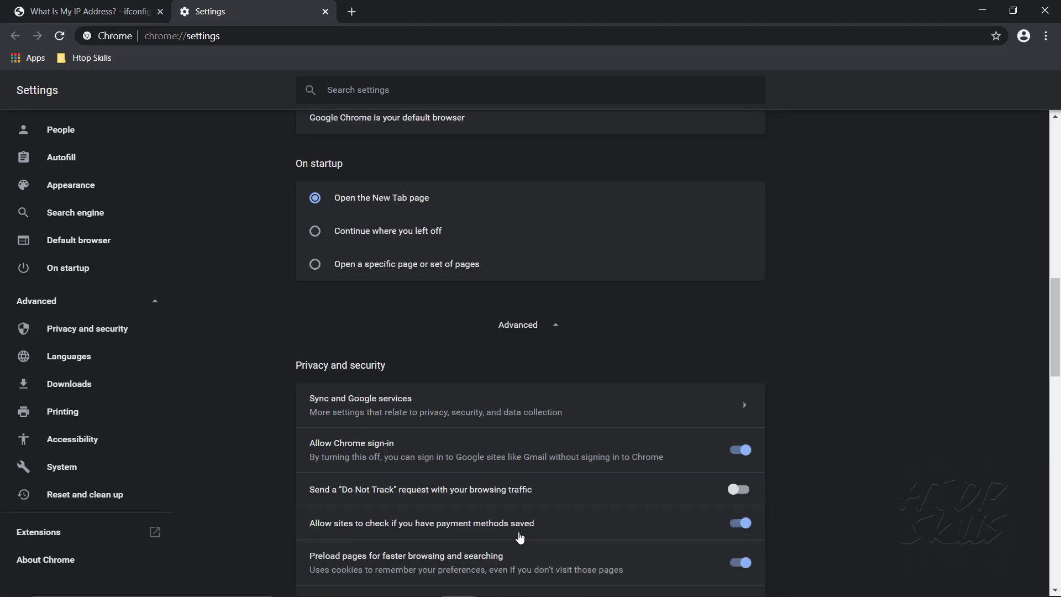
pyautogui.scroll(-15, 700, 543)
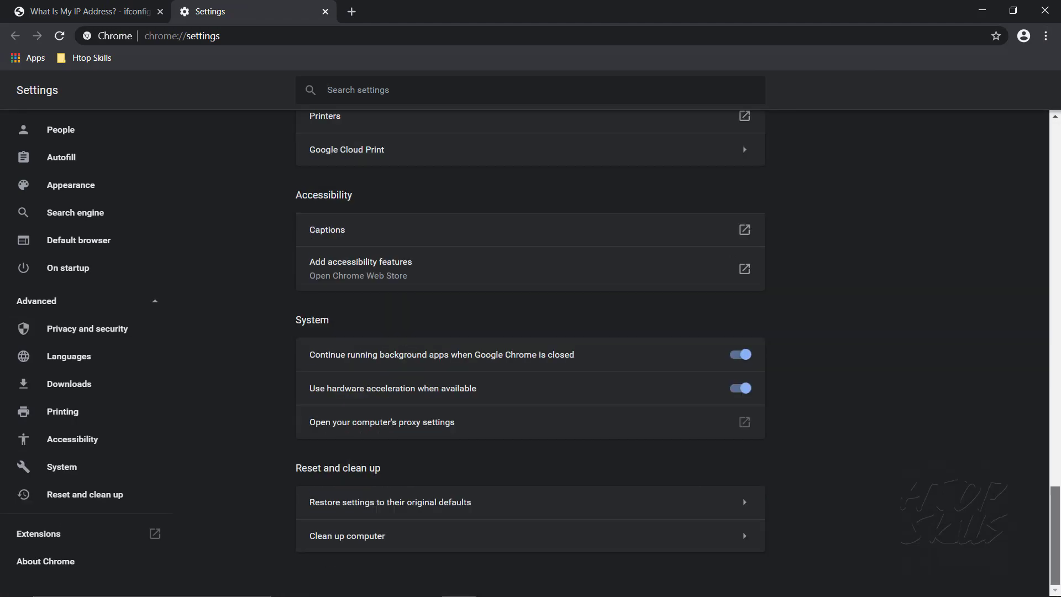
pyautogui.click(363, 431)
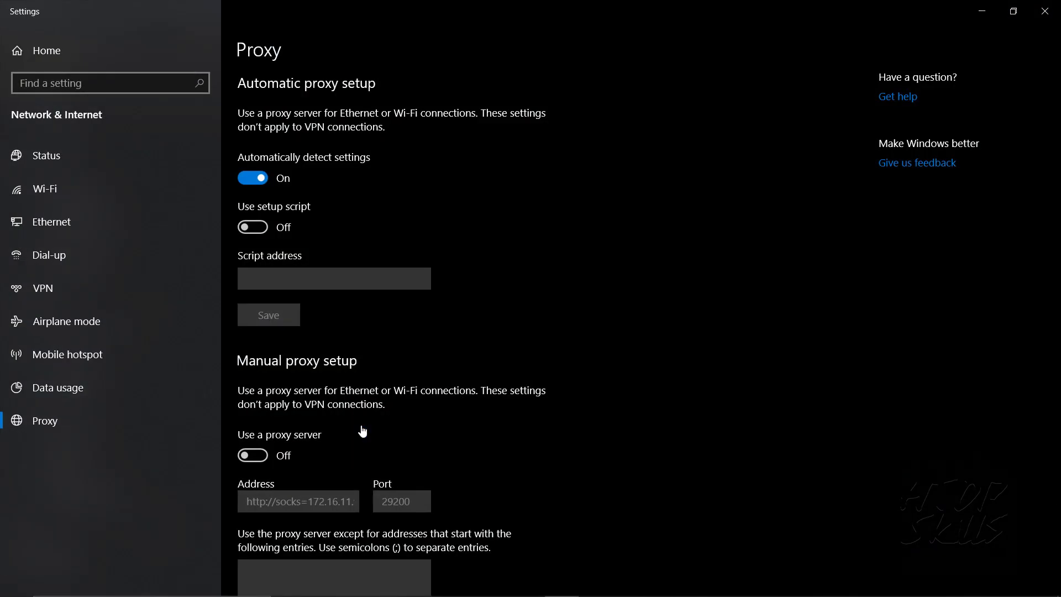
pyautogui.click(263, 460)
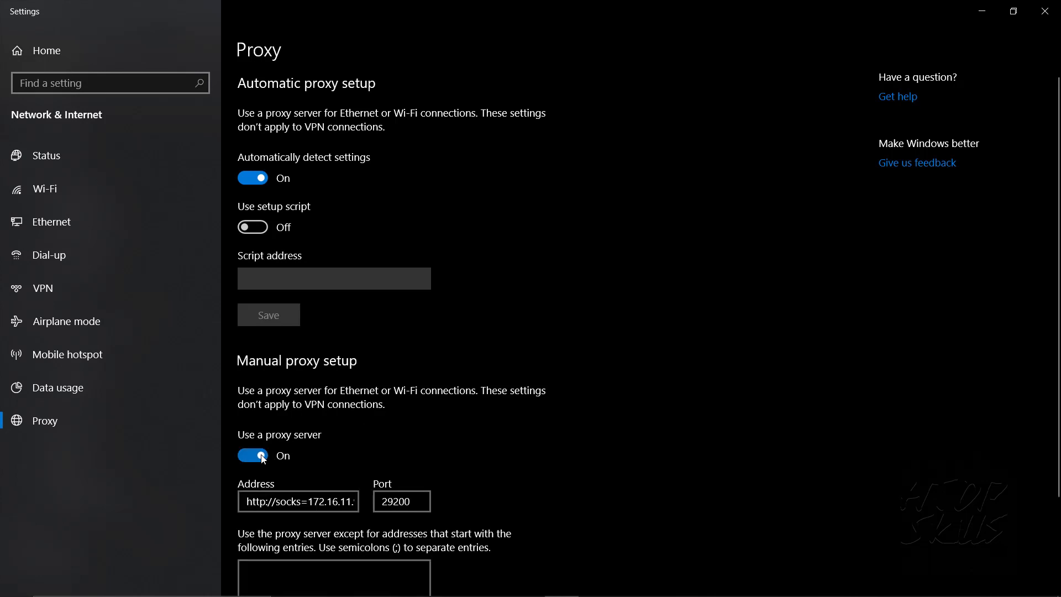
pyautogui.moveTo(316, 502); pyautogui.dragTo(390, 501)
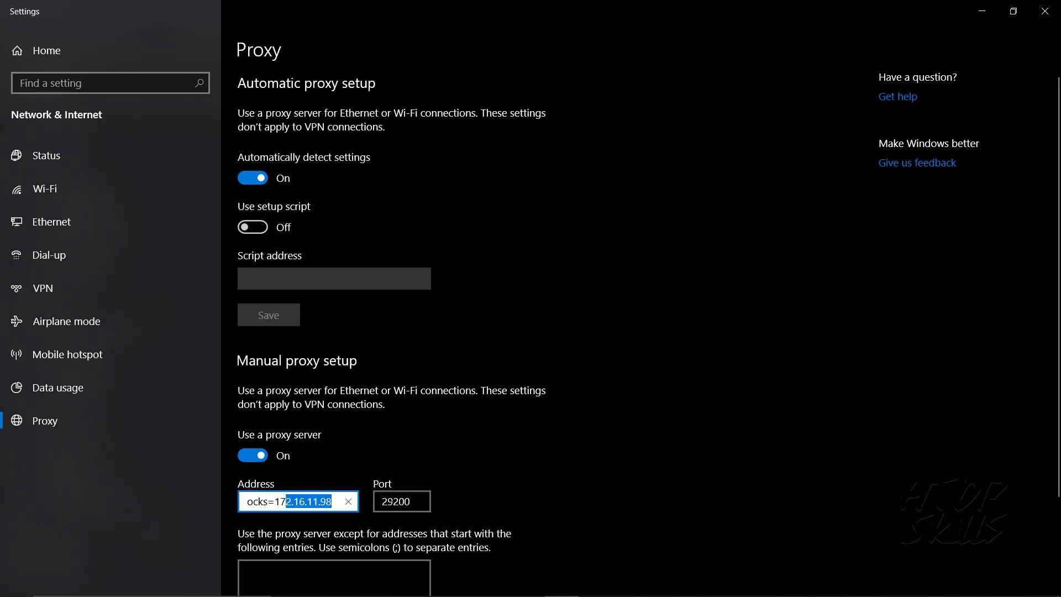
pyautogui.click(262, 501)
pyautogui.moveTo(273, 501); pyautogui.dragTo(139, 494)
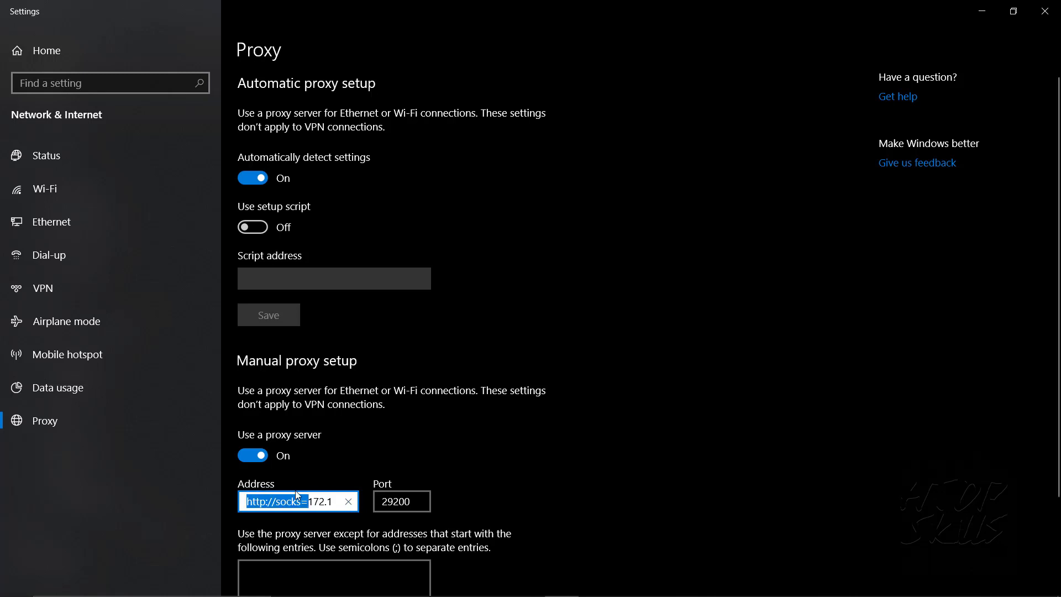
pyautogui.click(277, 500)
pyautogui.hotkey('shift', 'Home')
pyautogui.press('BackSpace')
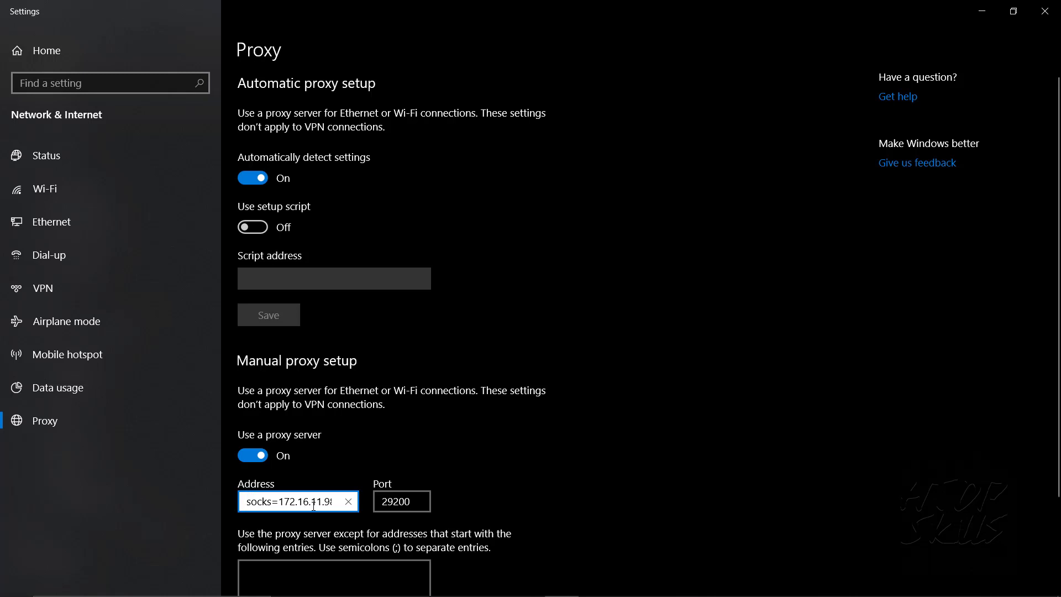
# Step: Change the end of the proxy address so that it reads socks=172.16.11.105
pyautogui.moveTo(318, 501); pyautogui.dragTo(338, 501)
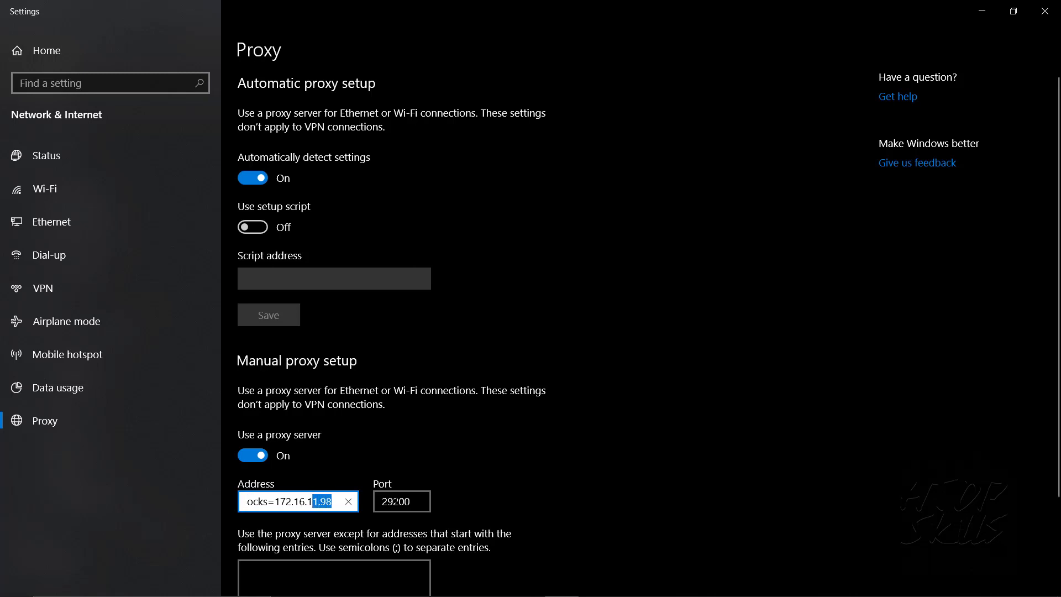
pyautogui.click(323, 503)
pyautogui.press('Delete')
pyautogui.press('Delete')
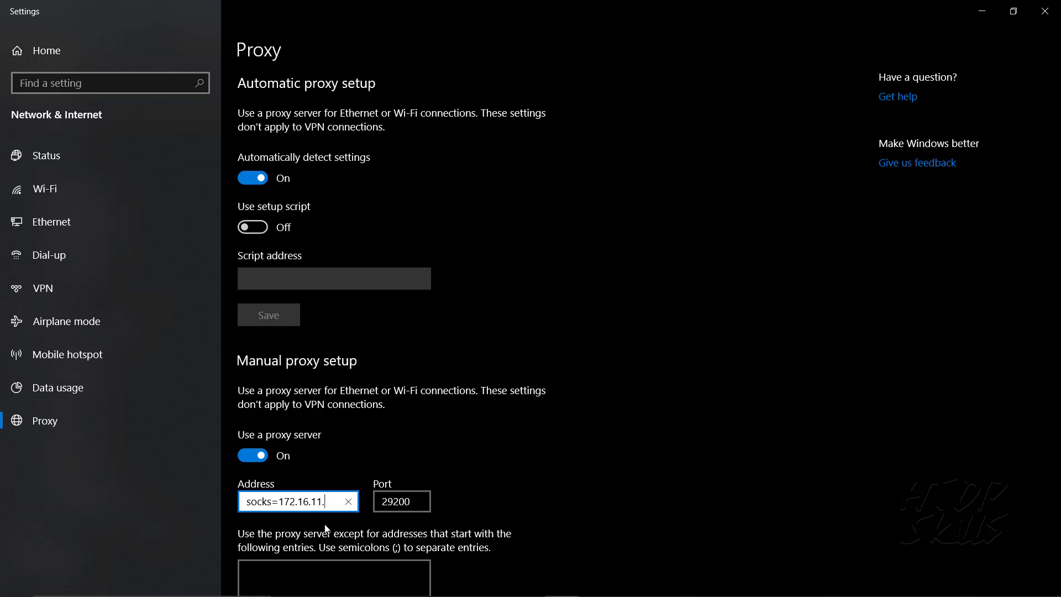
pyautogui.write('105')
# Step: Set the manual proxy port to 9155
pyautogui.click(406, 501)
pyautogui.press('BackSpace')
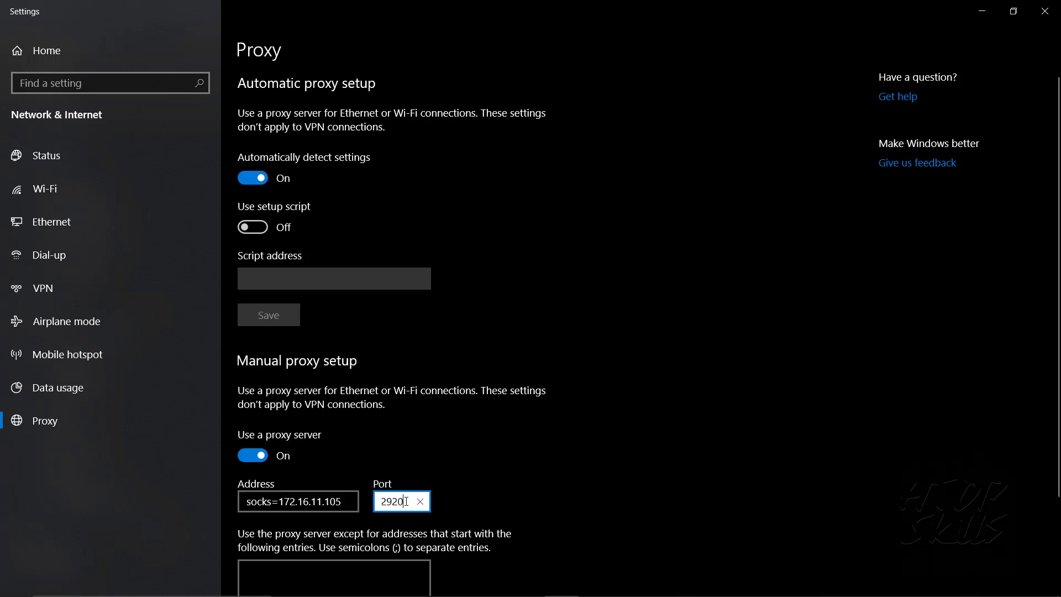
pyautogui.doubleClick(405, 502)
pyautogui.write('9')
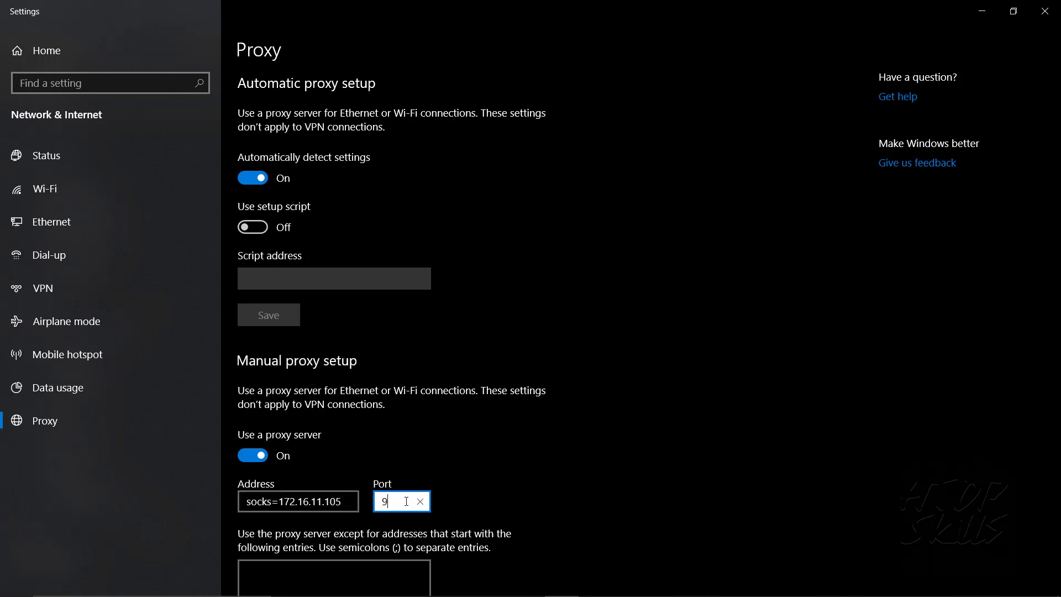
pyautogui.write('155')
pyautogui.scroll(-2, 1055, 331)
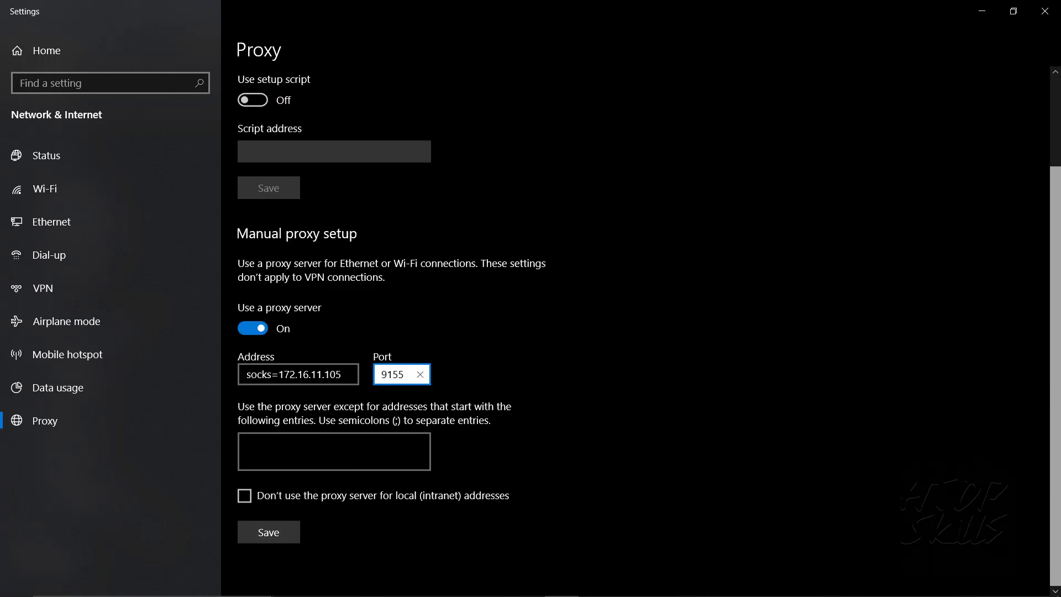
# Step: Save the manual proxy setup and reload the Proxy page to check the stored address and port
pyautogui.click(275, 536)
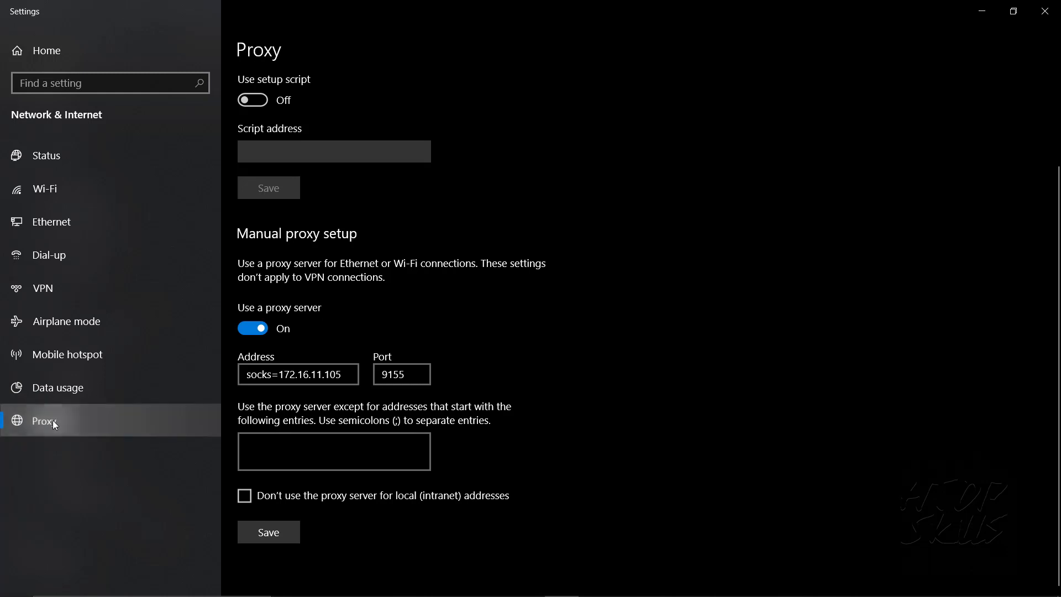
pyautogui.click(94, 343)
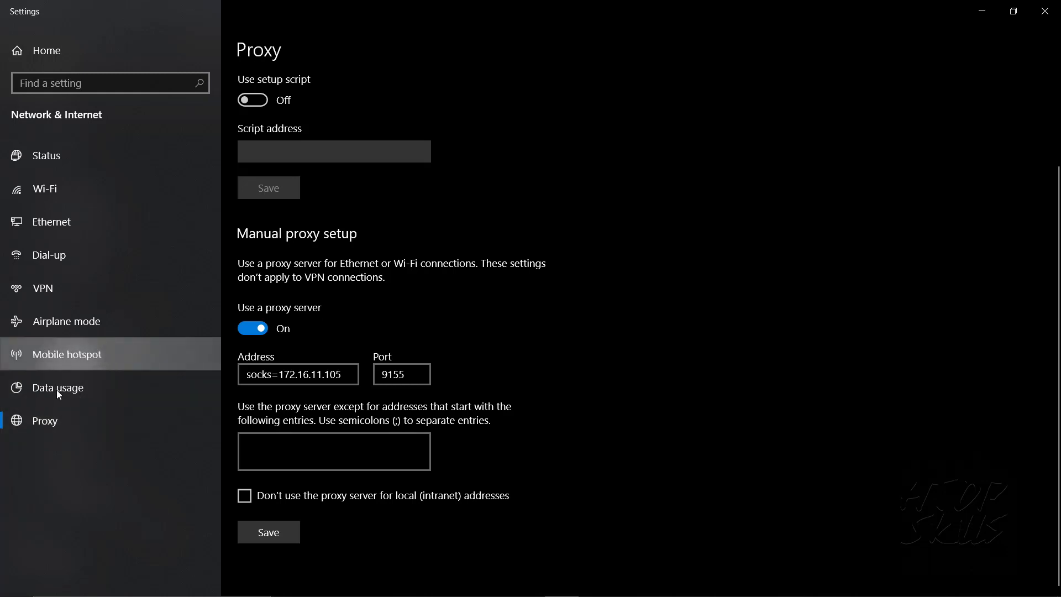
pyautogui.click(51, 420)
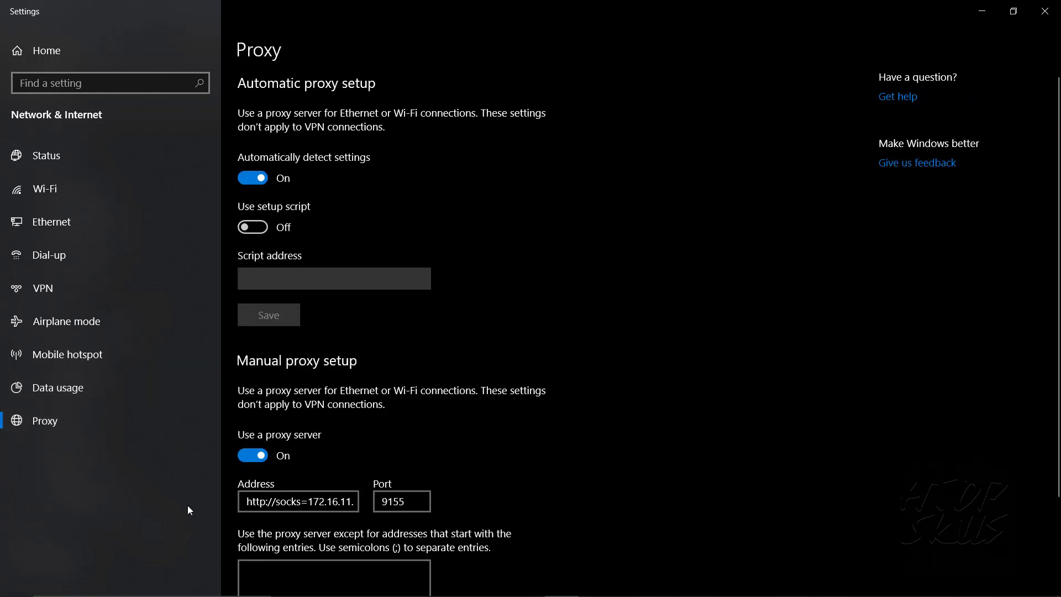
# Step: Return to Chrome and load ifconfig.me in a new tab to test the connection through the proxy
pyautogui.click(981, 12)
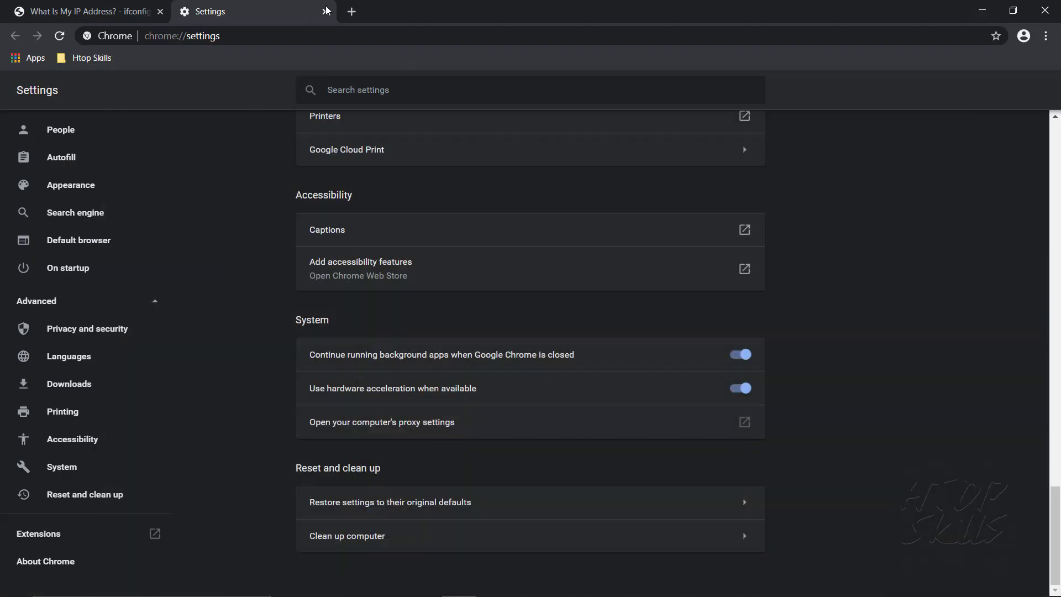
pyautogui.click(344, 15)
pyautogui.write('ifconfig.me')
pyautogui.press('Return')
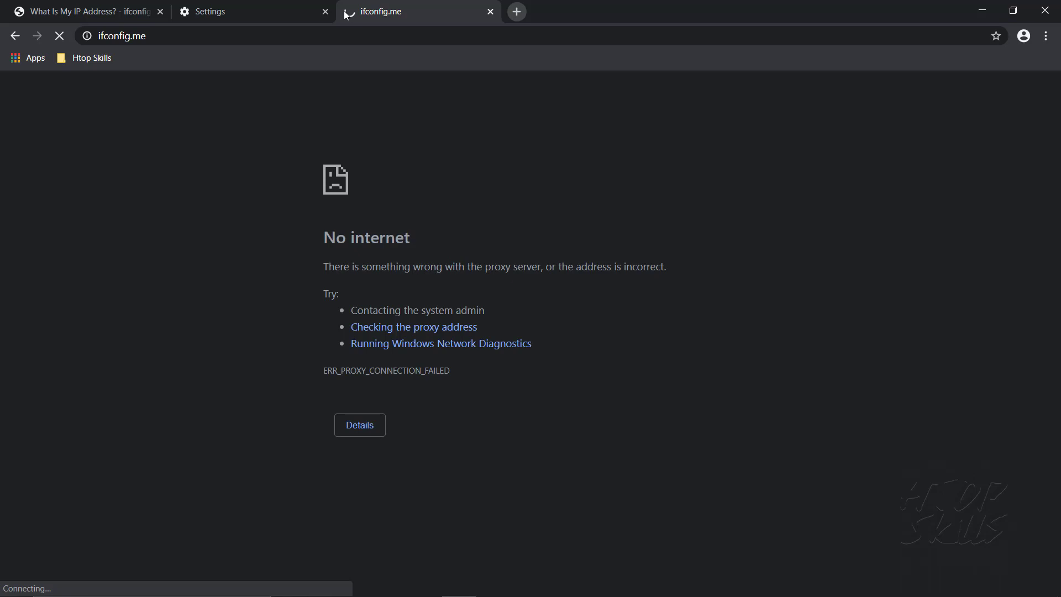
# Step: Open Tor's torrc file in Notepad++, add the line "SOCKSPORT 172.16.11.105:9155" at the end and save it
pyautogui.click(982, 10)
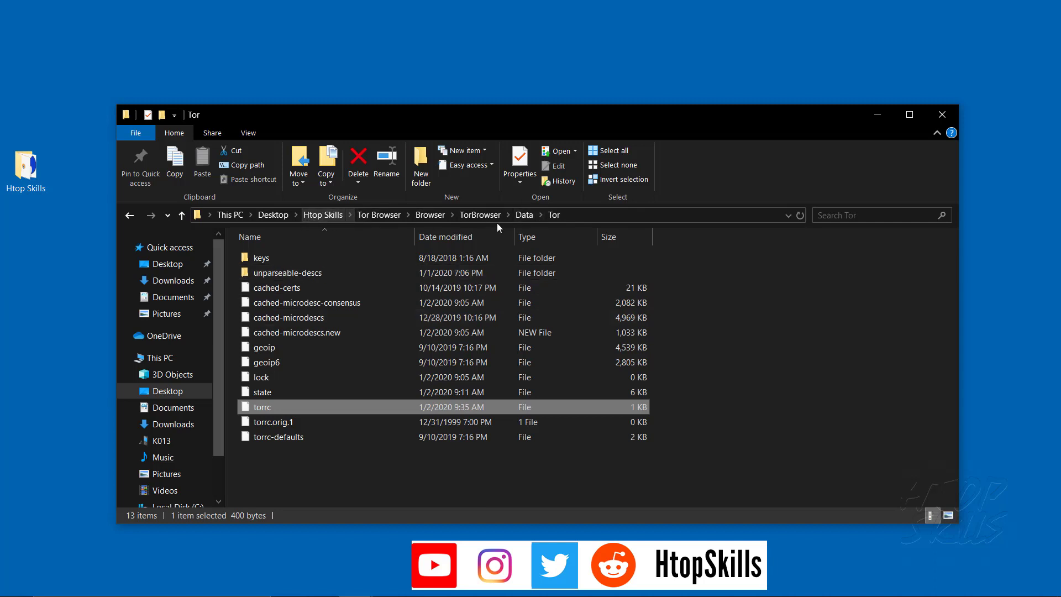
pyautogui.rightClick(282, 409)
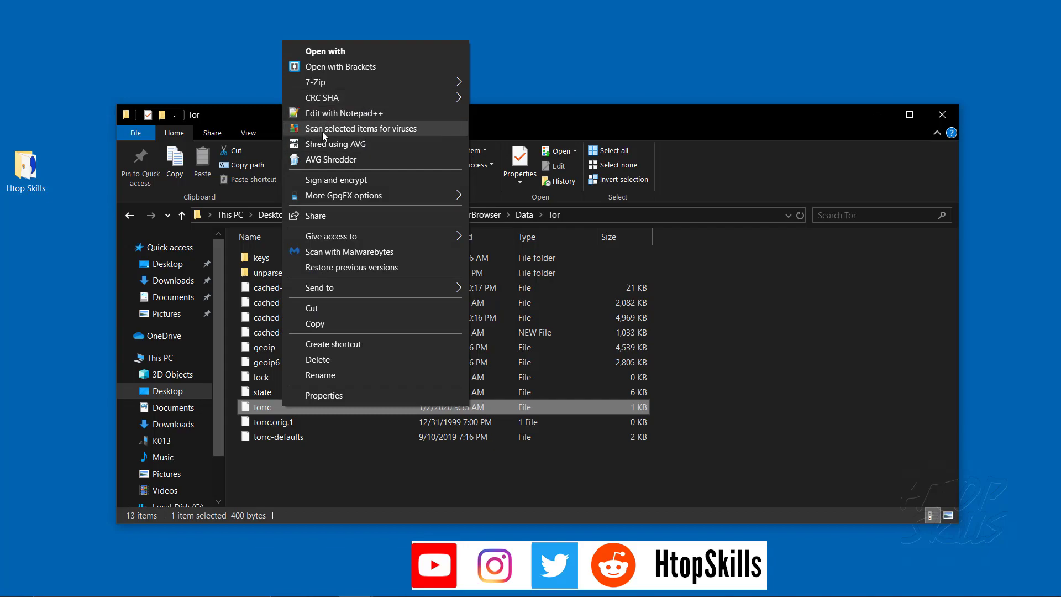
pyautogui.click(327, 113)
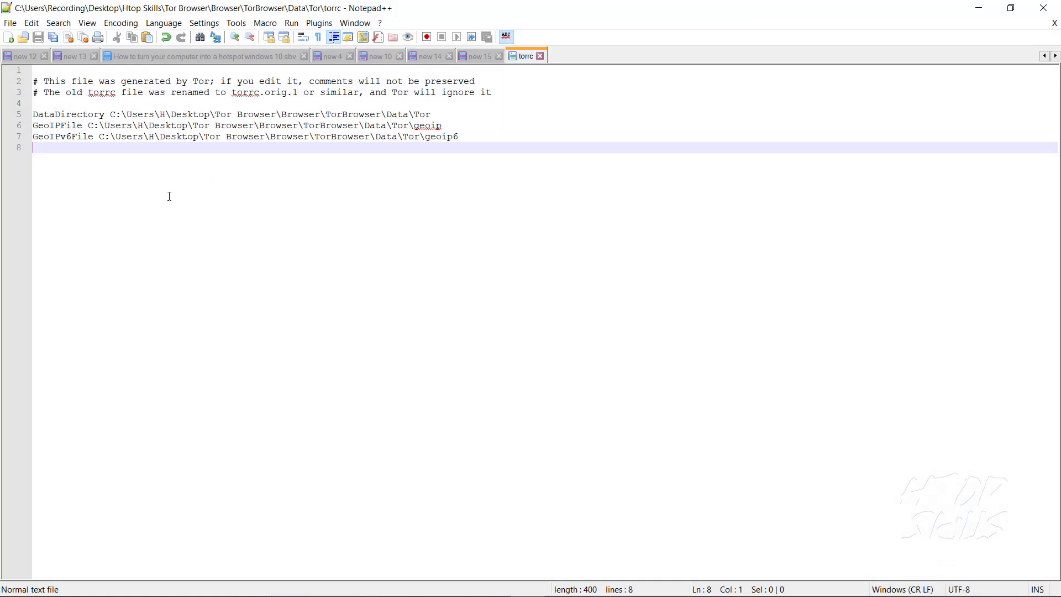
pyautogui.write('SOCKSPORT ')
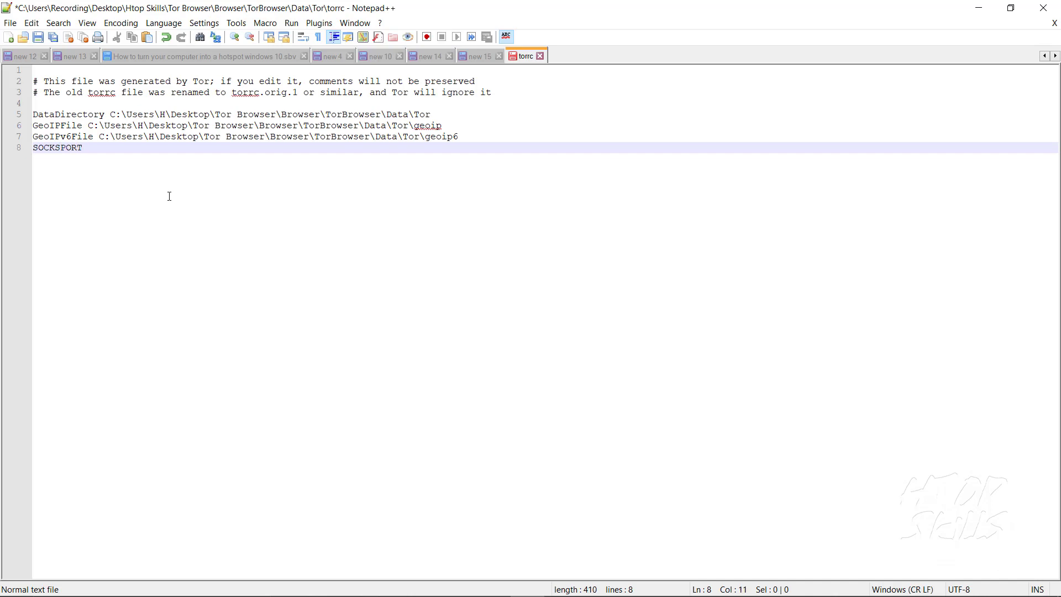
pyautogui.write('172.16.11.105:9155')
pyautogui.click(39, 39)
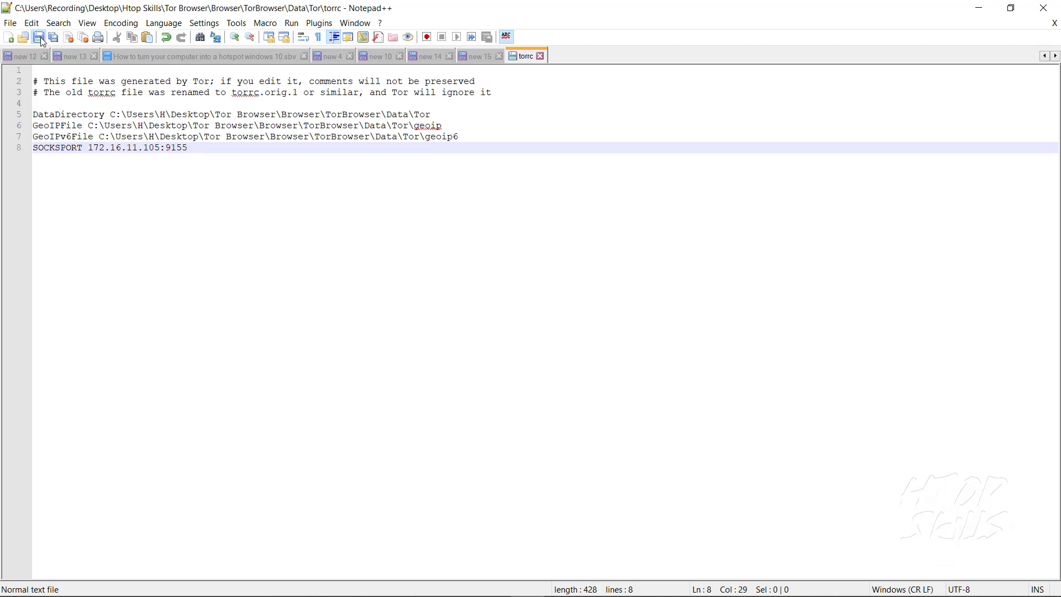
# Step: Launch Tor Browser by running firefox.exe from its Browser folder, then minimize its window once it has connected
pyautogui.click(983, 12)
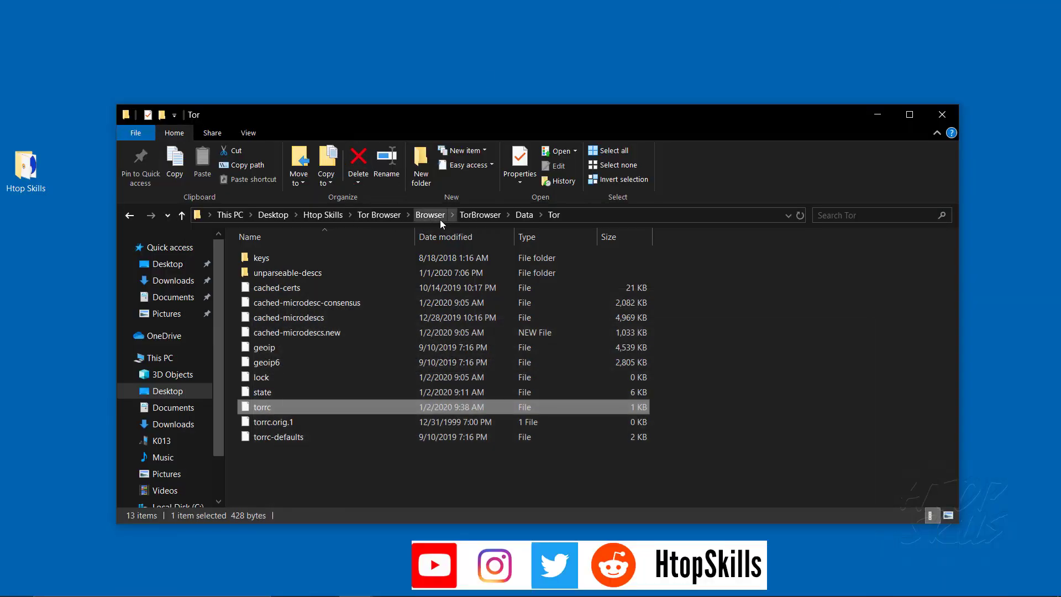
pyautogui.click(420, 217)
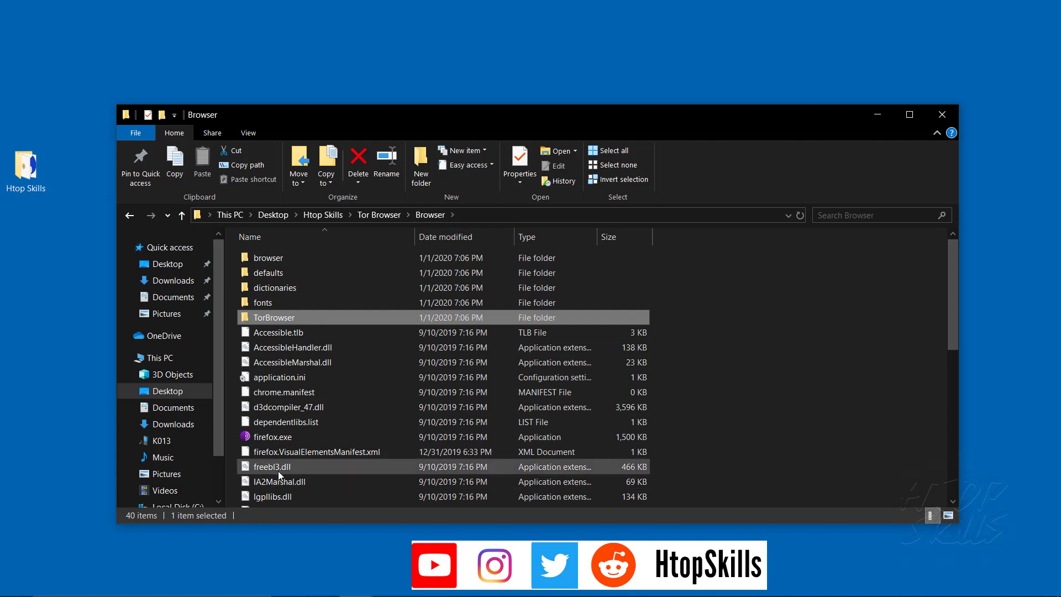
pyautogui.click(274, 438)
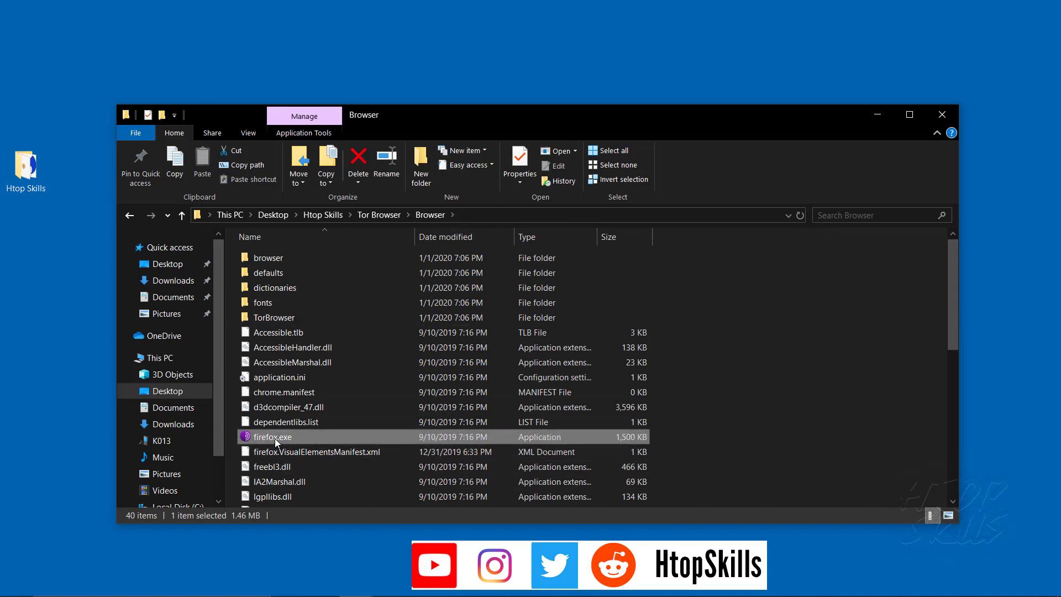
pyautogui.doubleClick(274, 438)
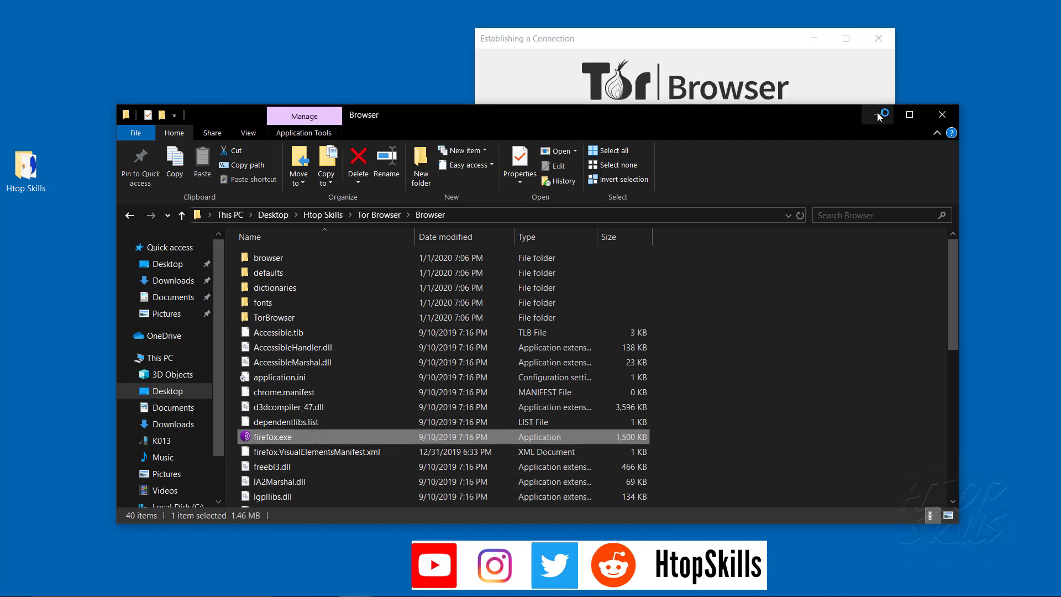
pyautogui.click(877, 114)
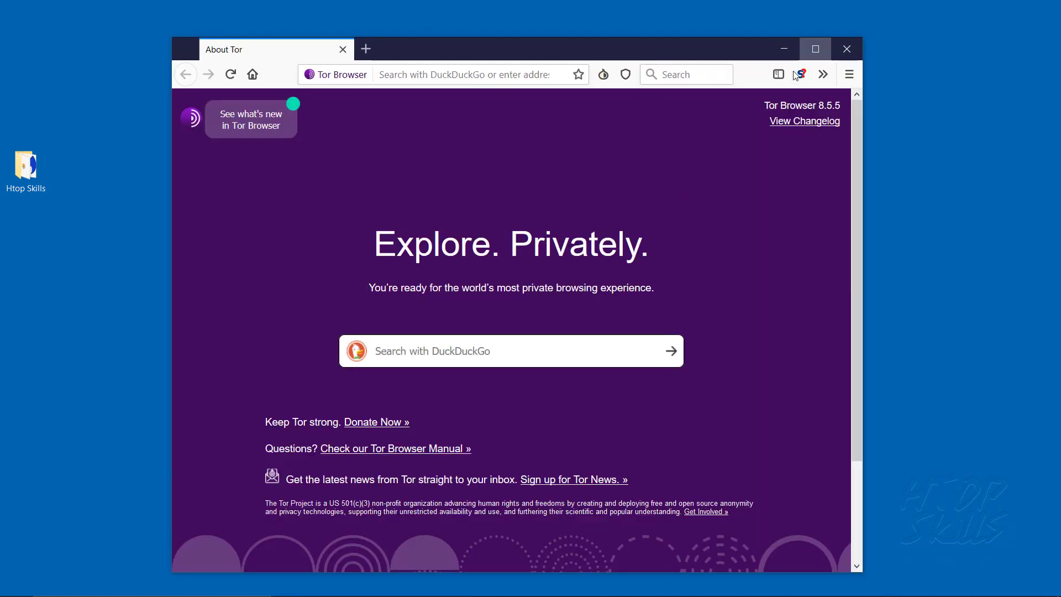
pyautogui.click(784, 49)
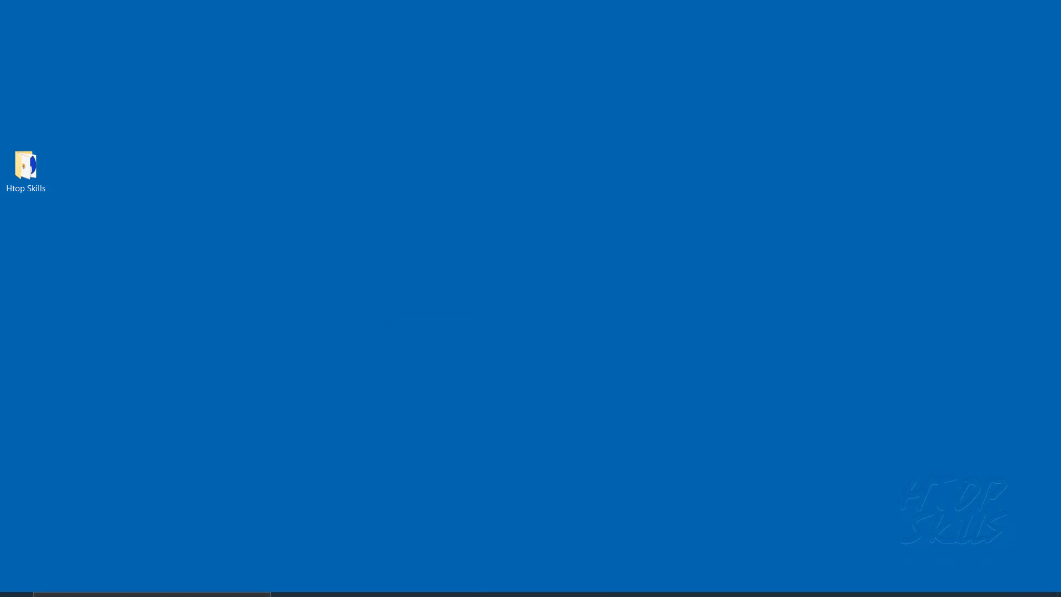
# Step: Switch back to Chrome and reload ifconfig.me to check the public IP address through the Tor proxy
pyautogui.click(459, 583)
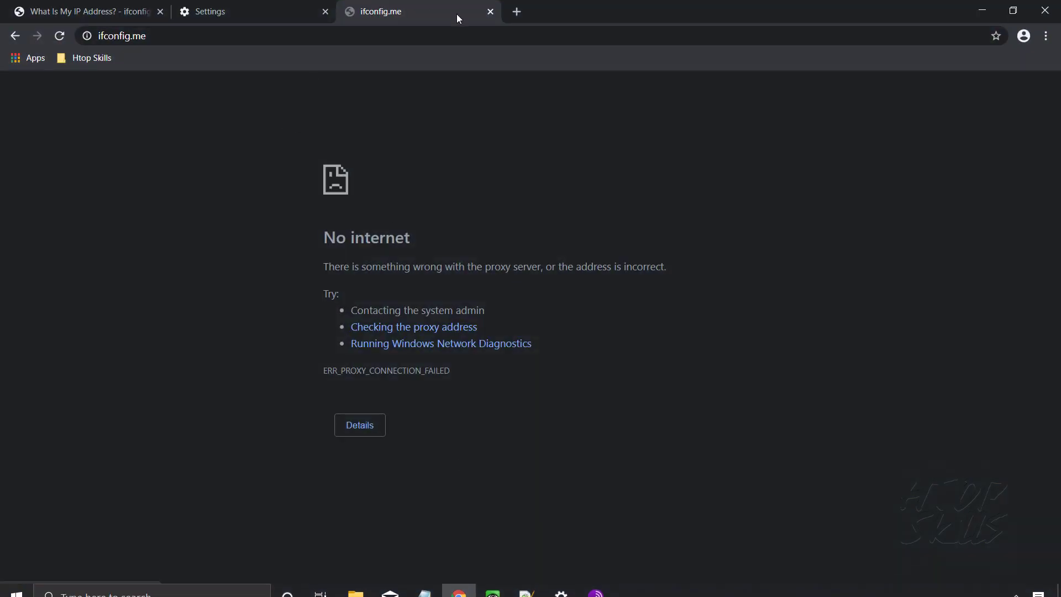
pyautogui.click(59, 36)
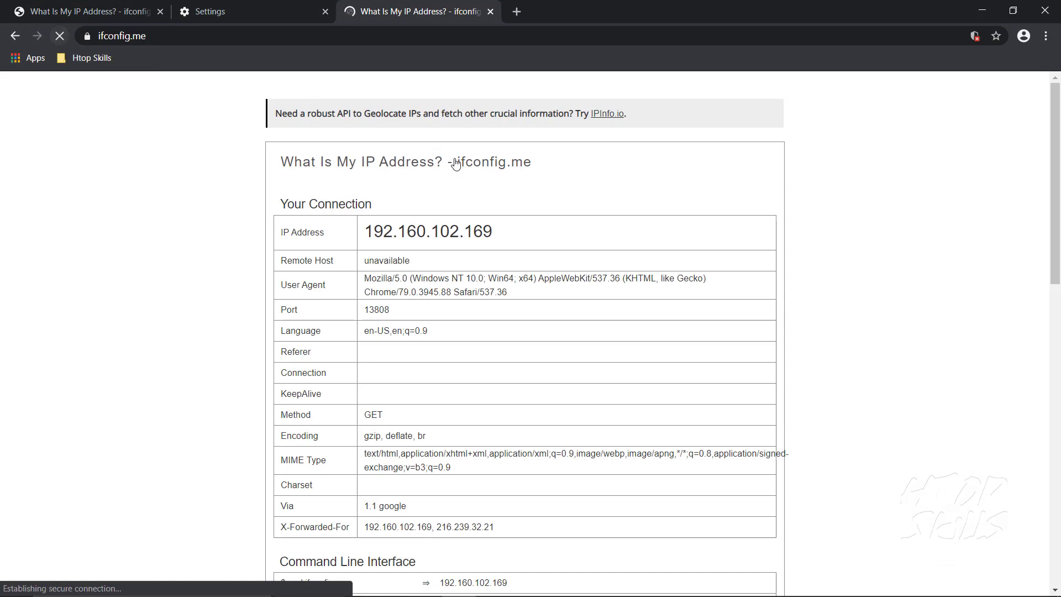
pyautogui.moveTo(495, 231); pyautogui.dragTo(348, 232)
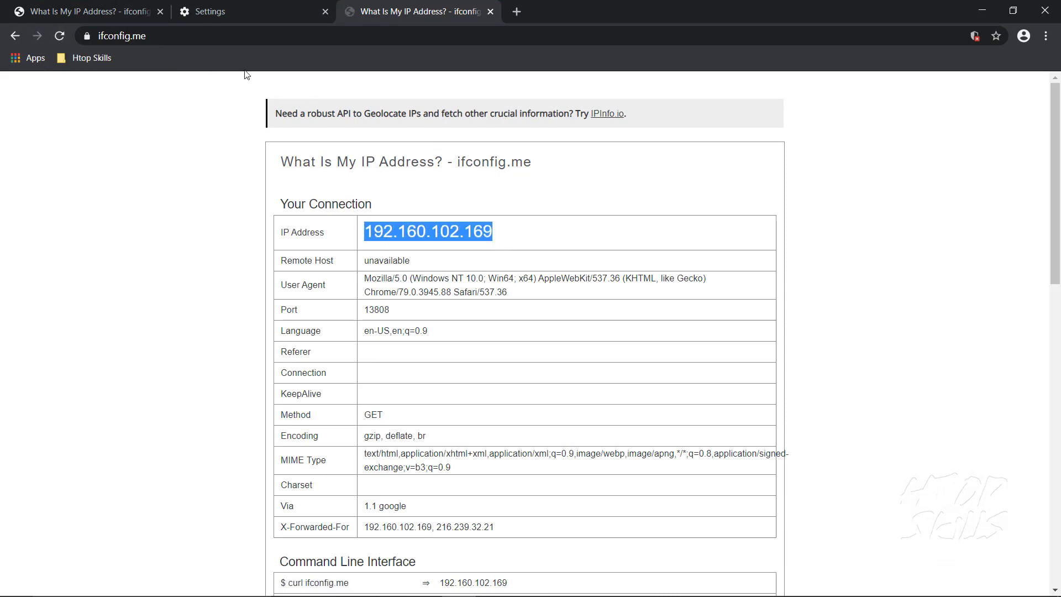
# Step: Compare the IP address on the first ifconfig.me tab with the newer one, and review the rest of the newer page
pyautogui.click(96, 15)
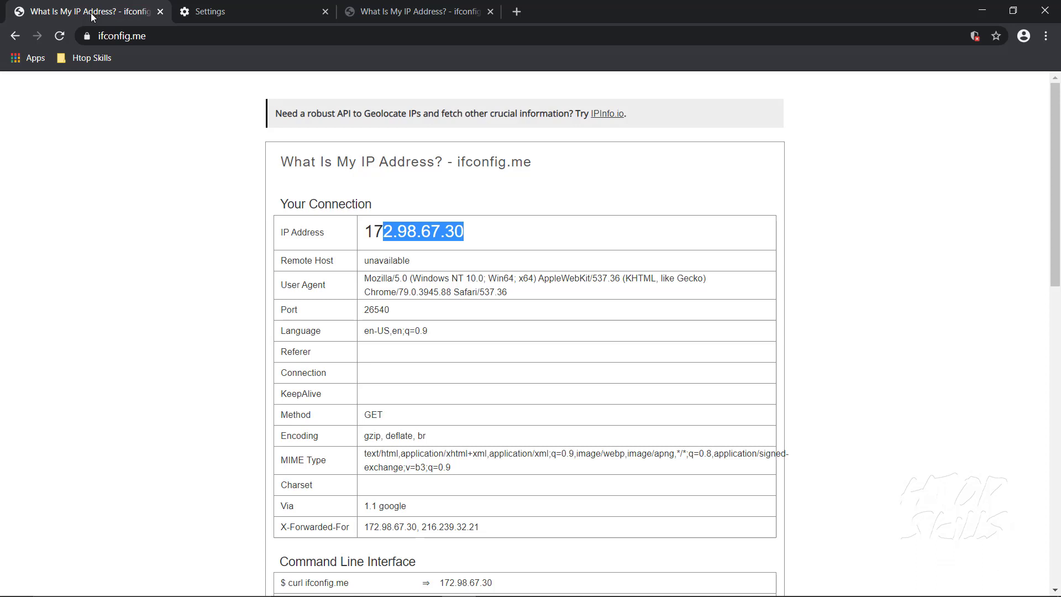
pyautogui.click(376, 12)
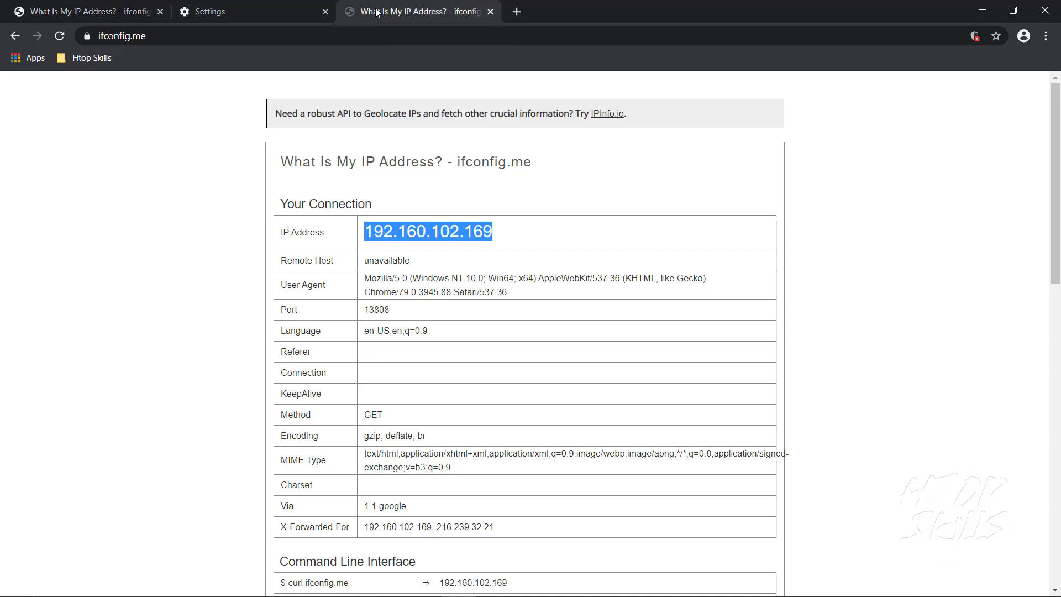
pyautogui.click(485, 146)
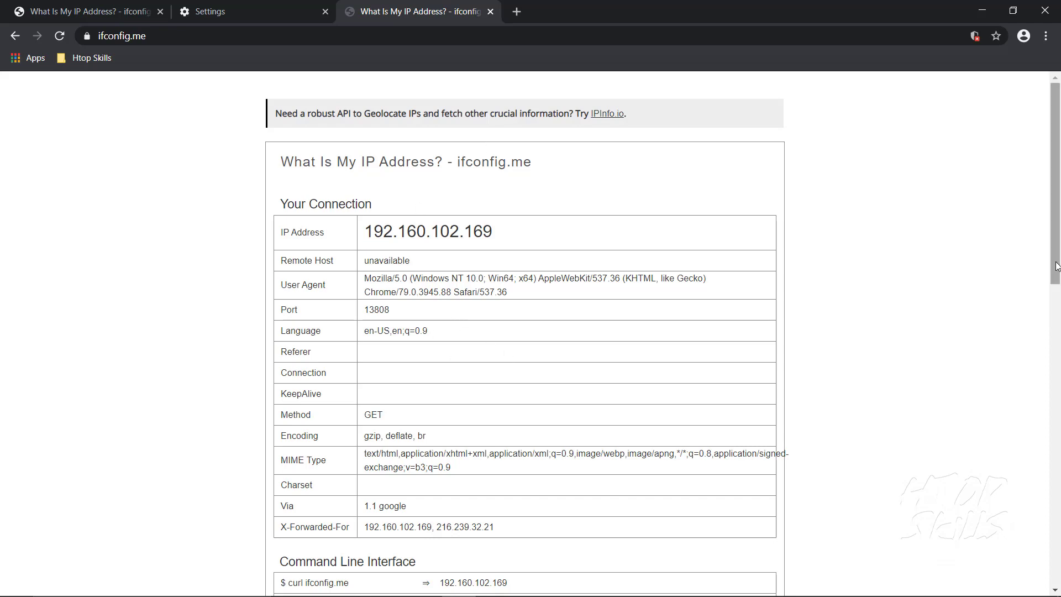
pyautogui.moveTo(1056, 266); pyautogui.dragTo(1056, 567)
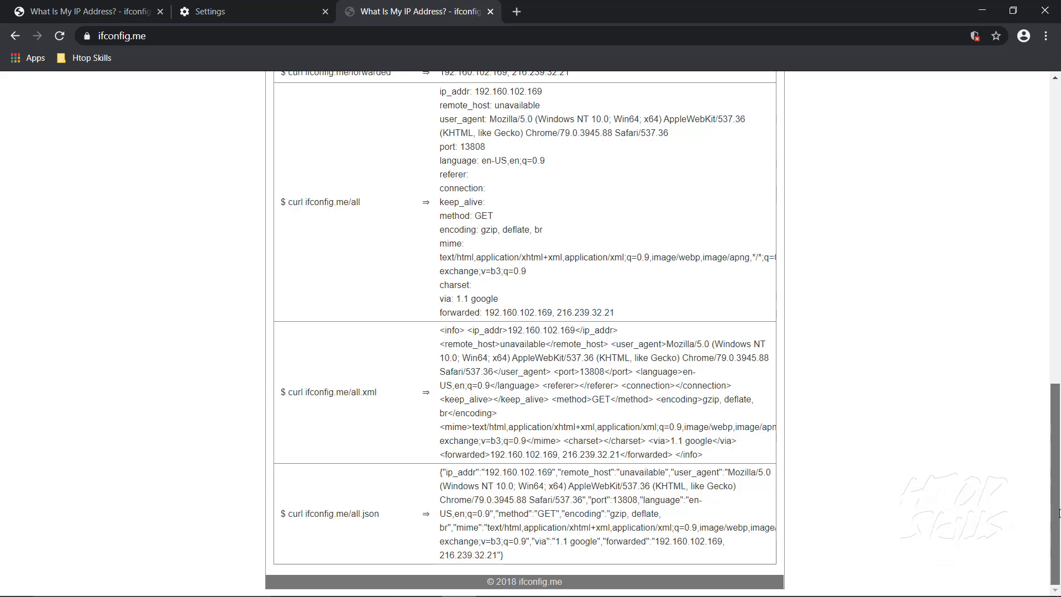
pyautogui.moveTo(1058, 512); pyautogui.dragTo(1058, 286)
# Step: Load ipleak.com in a new tab and review the IP address, DNS address and IP Details sections
pyautogui.click(513, 15)
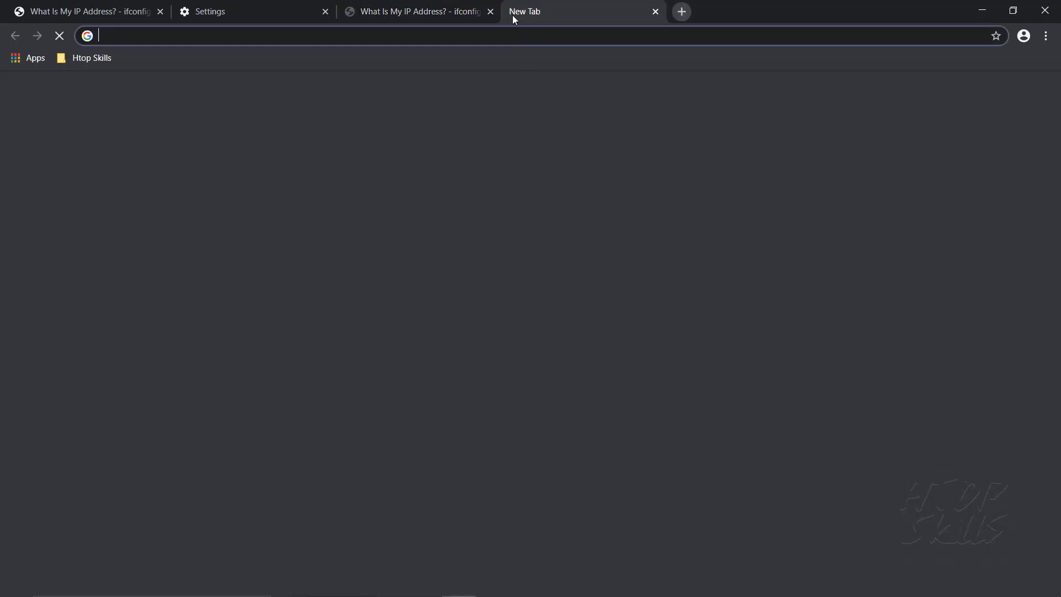
pyautogui.write('ipleak.com')
pyautogui.press('Return')
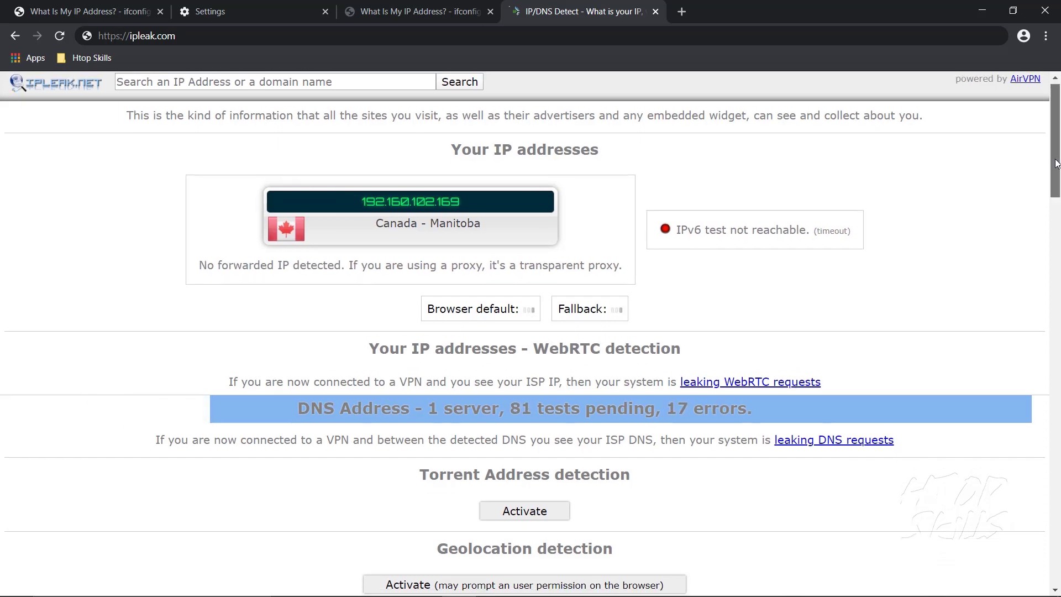
pyautogui.scroll(-3, 1055, 232)
pyautogui.scroll(-5, 1058, 267)
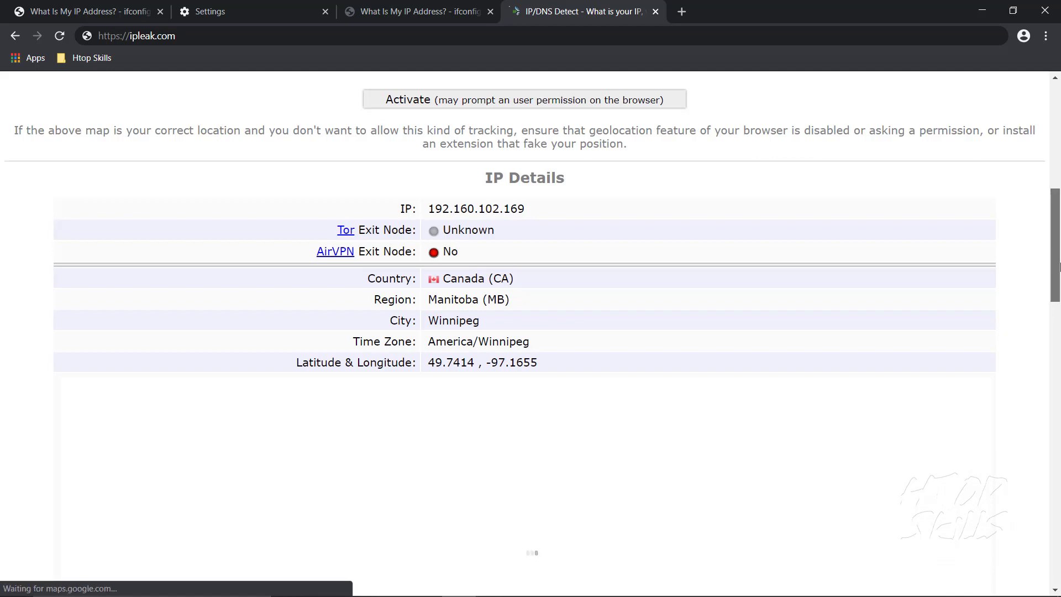
pyautogui.moveTo(1058, 267); pyautogui.dragTo(1058, 175)
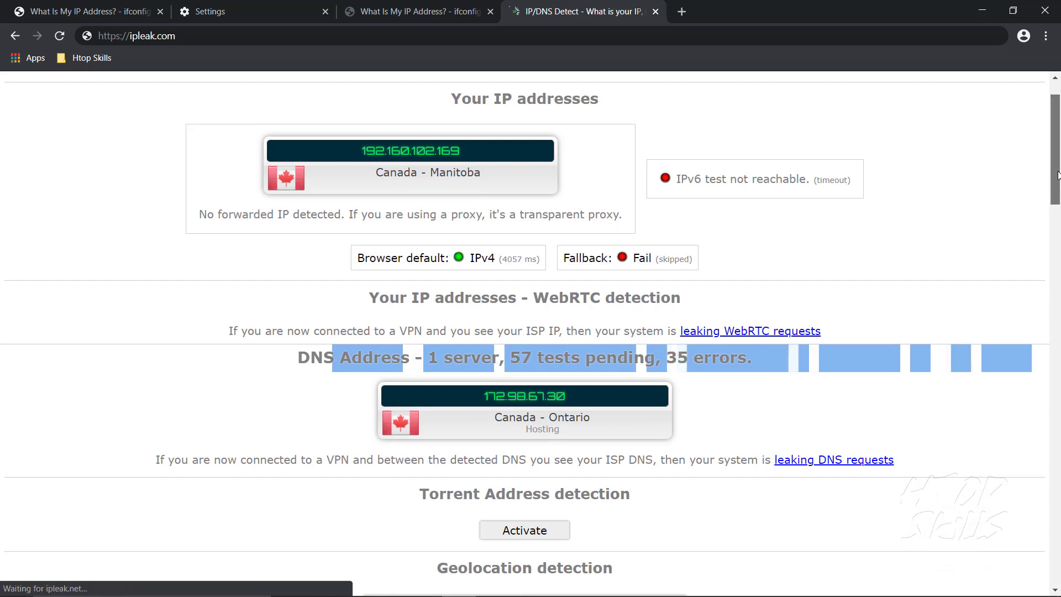
# Step: Switch to Tor Browser, request a new identity and minimize its window
pyautogui.click(982, 11)
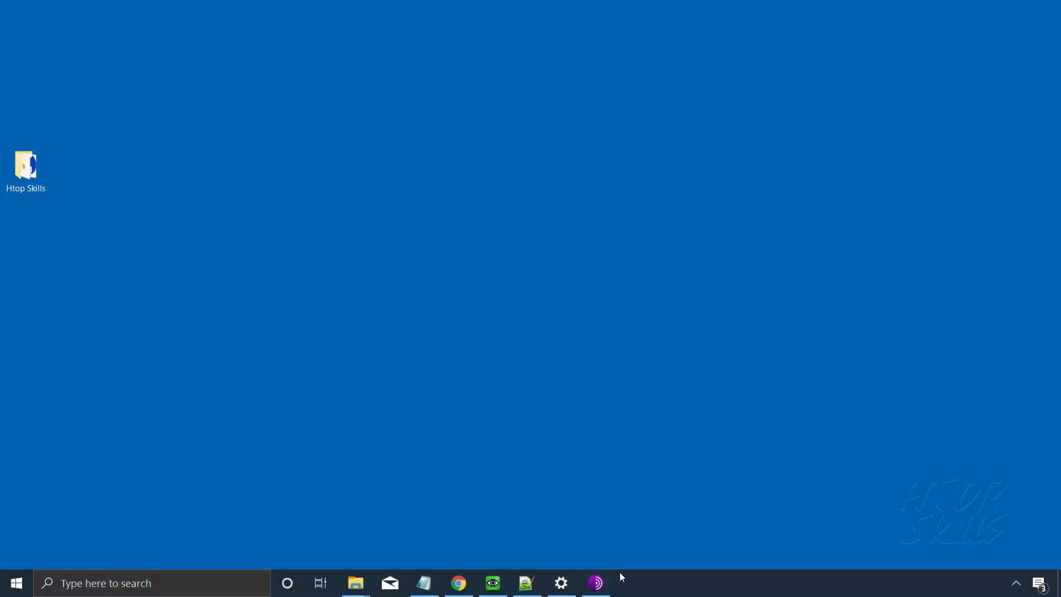
pyautogui.click(595, 583)
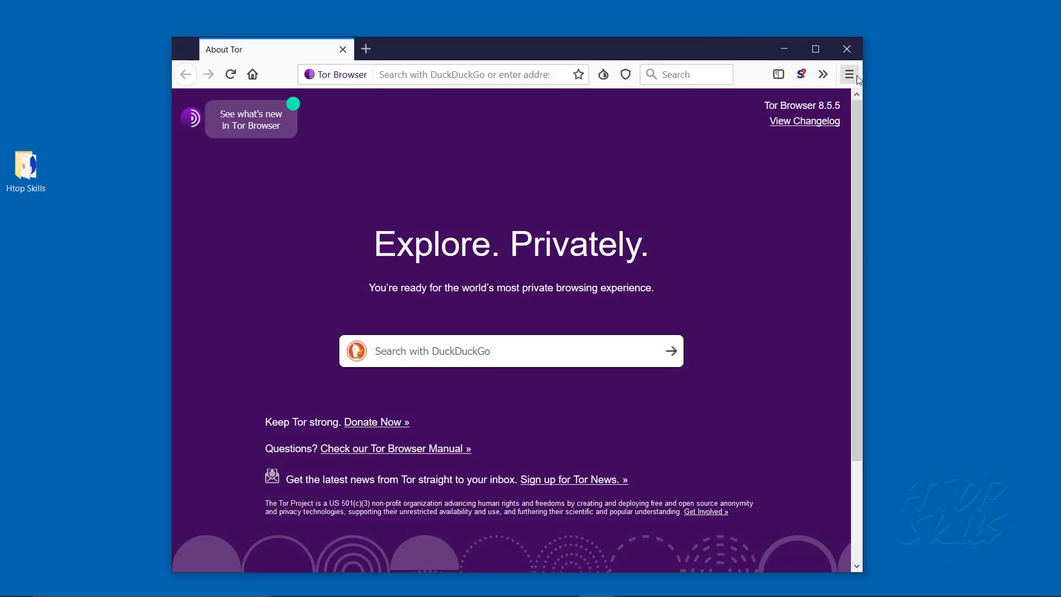
pyautogui.click(849, 74)
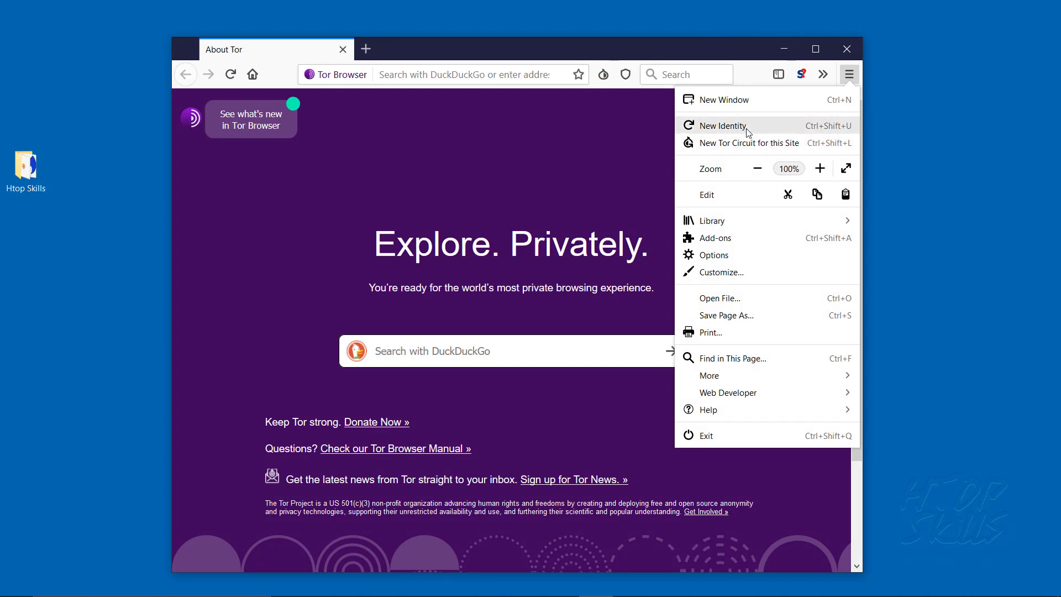
pyautogui.click(746, 130)
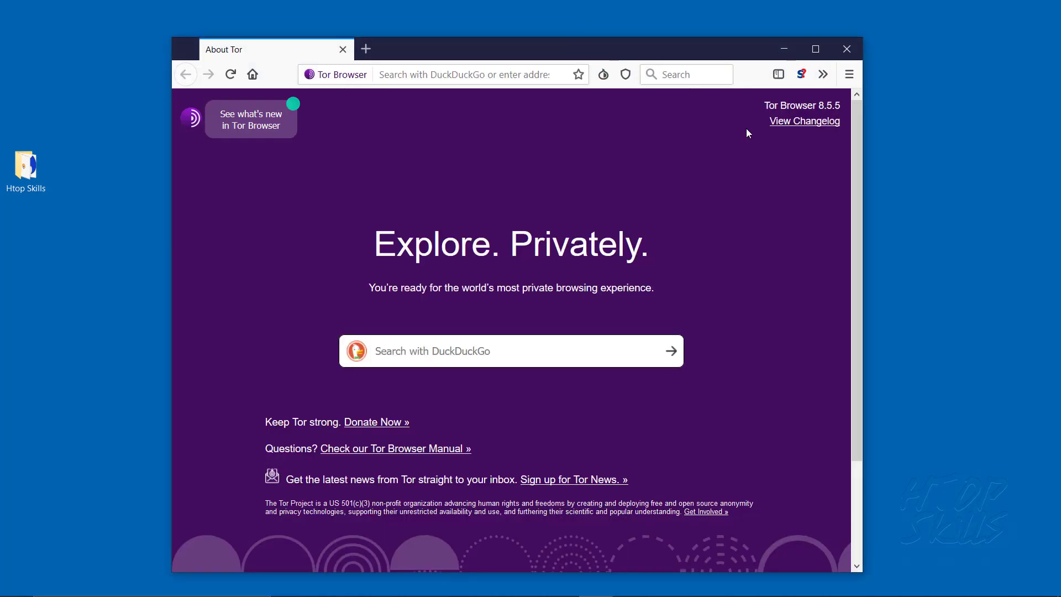
pyautogui.click(775, 48)
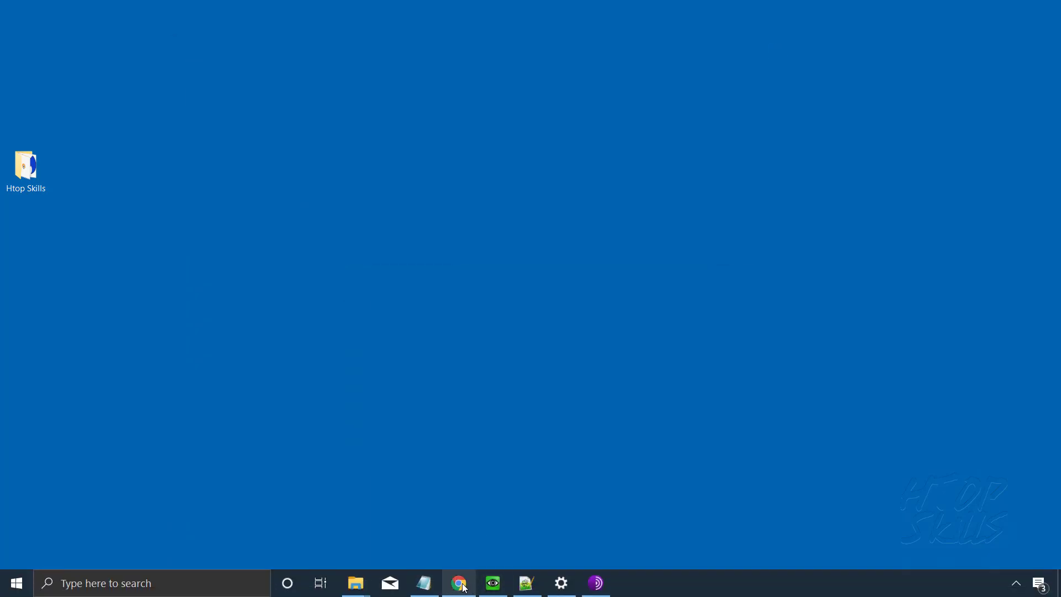
# Step: Return to Chrome, load the copied ipleak.com address in another new tab and check the IP address it reports
pyautogui.click(459, 583)
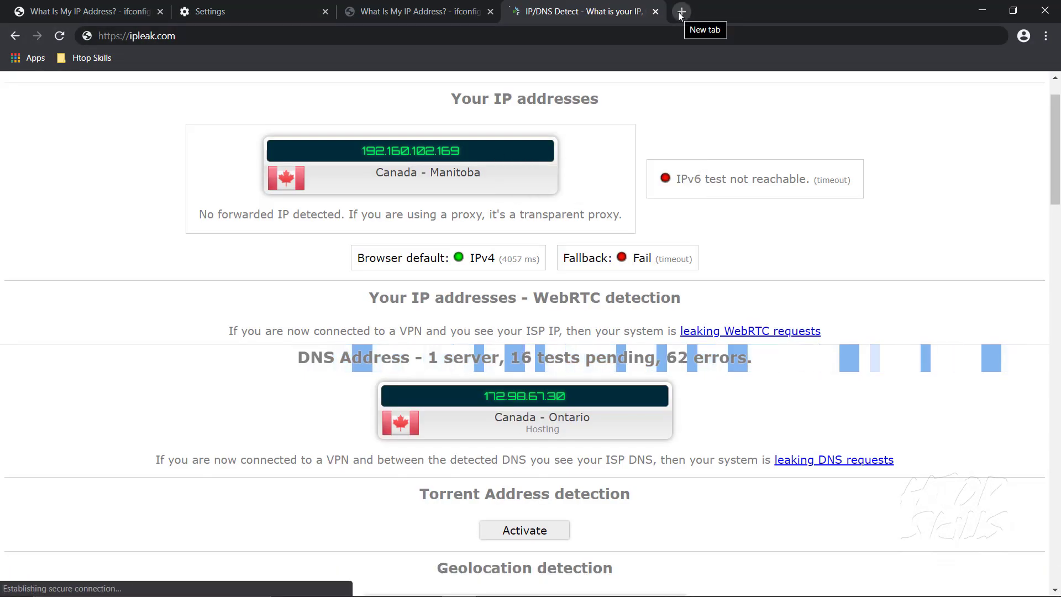
pyautogui.click(512, 37)
pyautogui.hotkey('ctrl', 'c')
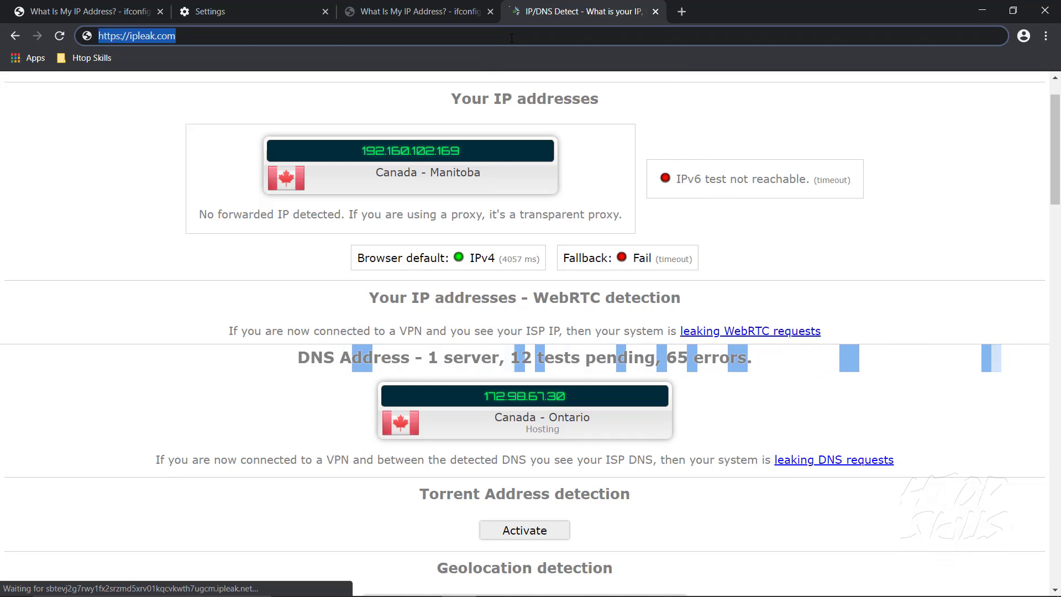
pyautogui.click(683, 11)
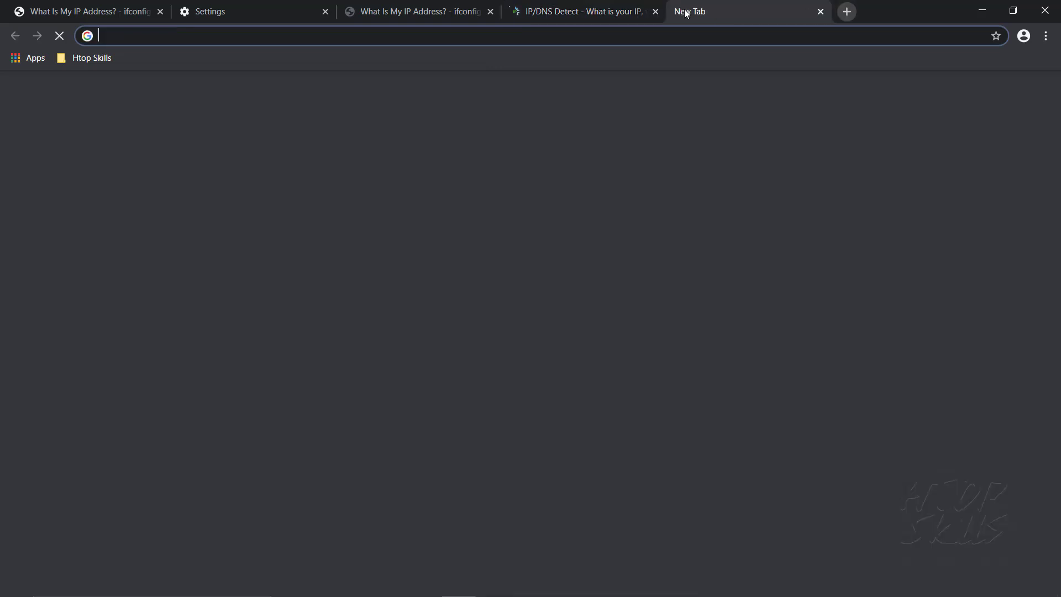
pyautogui.hotkey('ctrl', 'v')
pyautogui.press('Return')
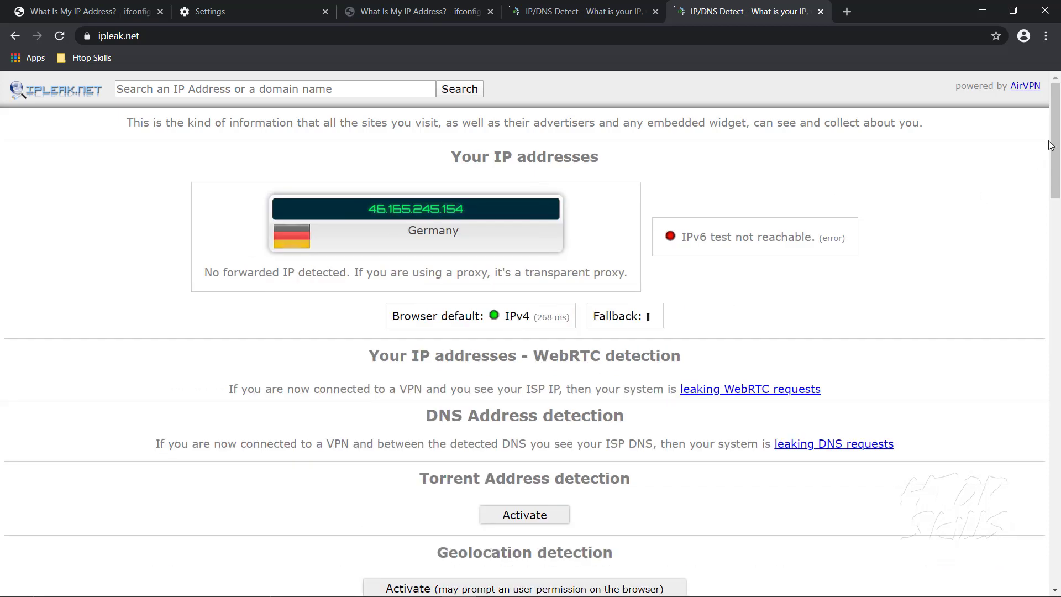
pyautogui.moveTo(1057, 134); pyautogui.dragTo(1057, 148)
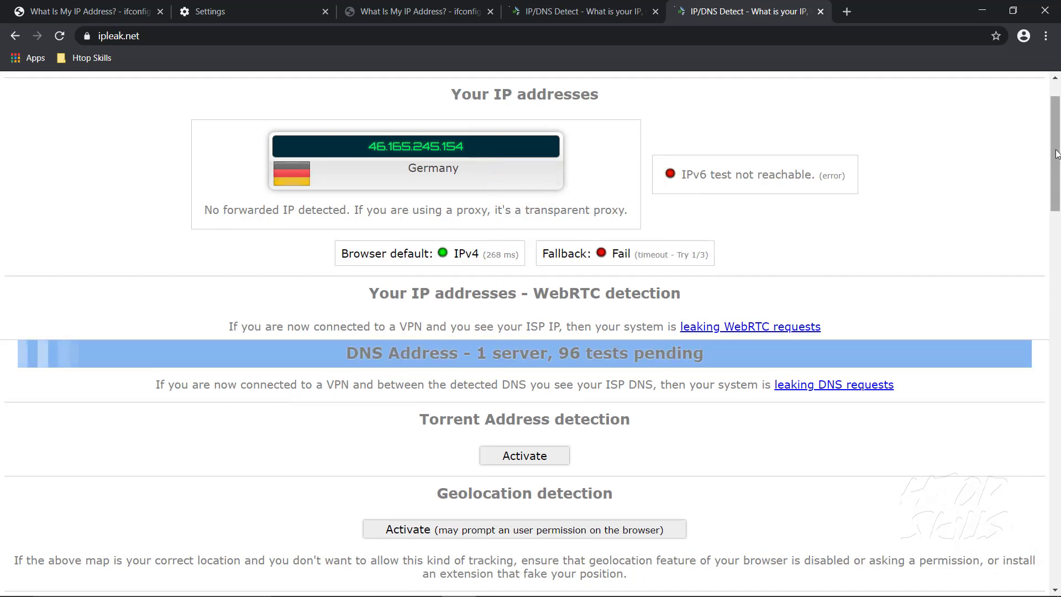
pyautogui.moveTo(1059, 168); pyautogui.dragTo(1041, 99)
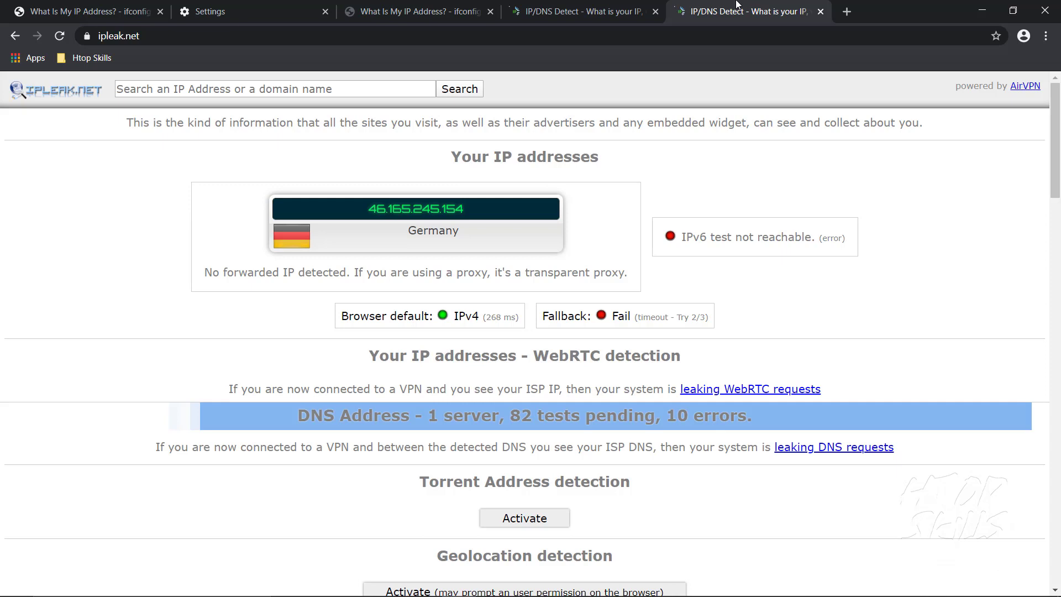
# Step: Switch to the 172.16.11.98 remote desktop and open the Browser\TorBrowser\Data\Tor folder in File Explorer
pyautogui.click(972, 11)
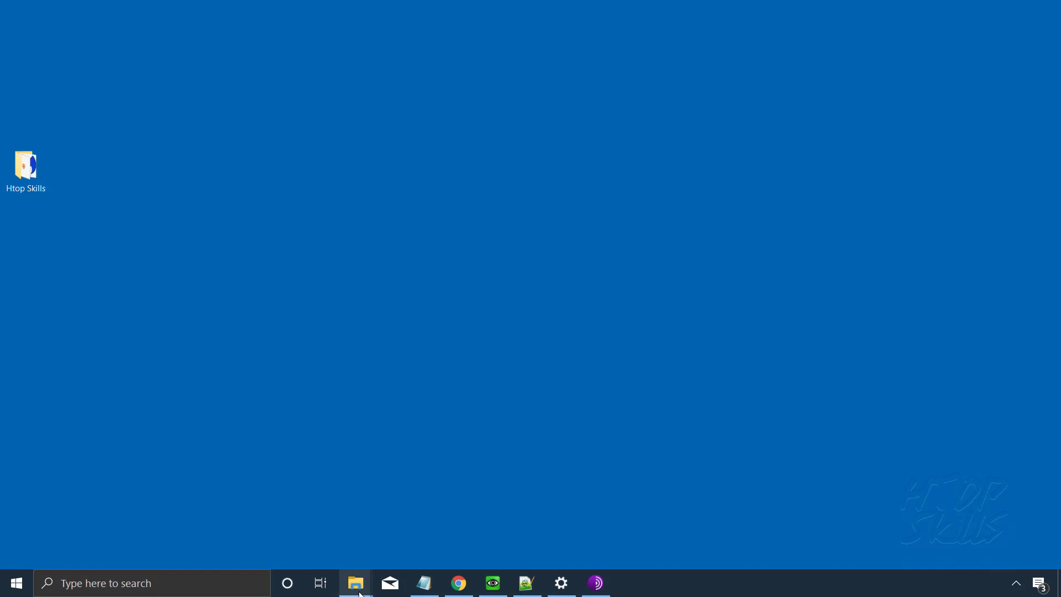
pyautogui.click(492, 583)
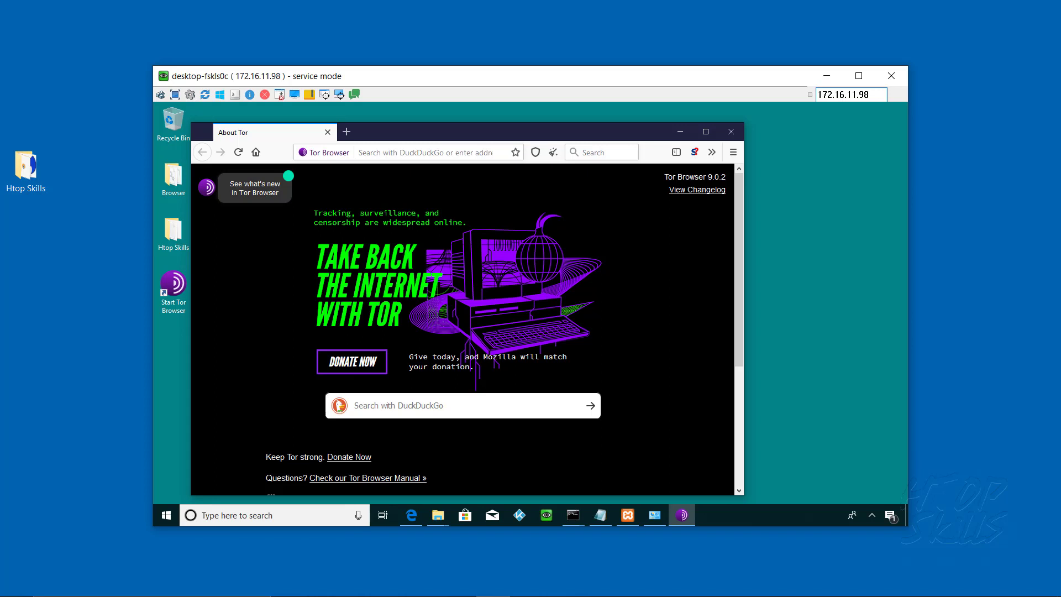
pyautogui.press('super+d')
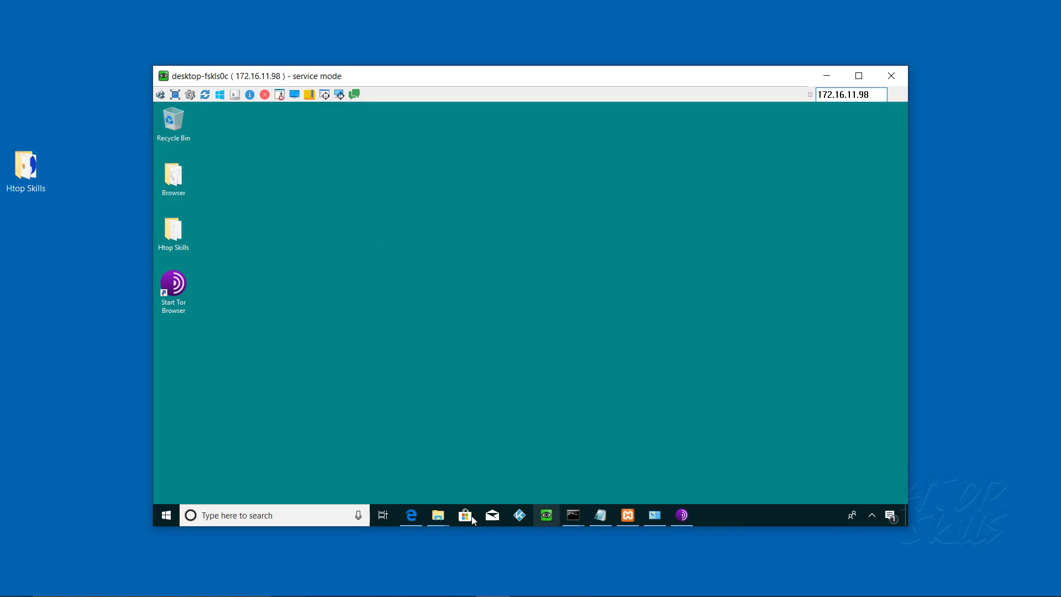
pyautogui.click(438, 515)
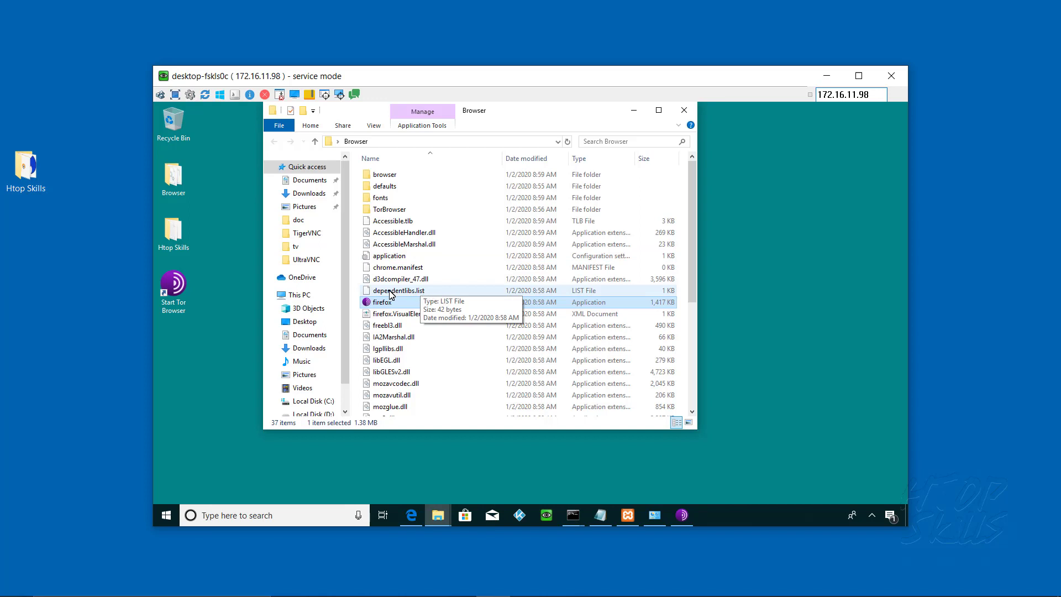
pyautogui.click(413, 142)
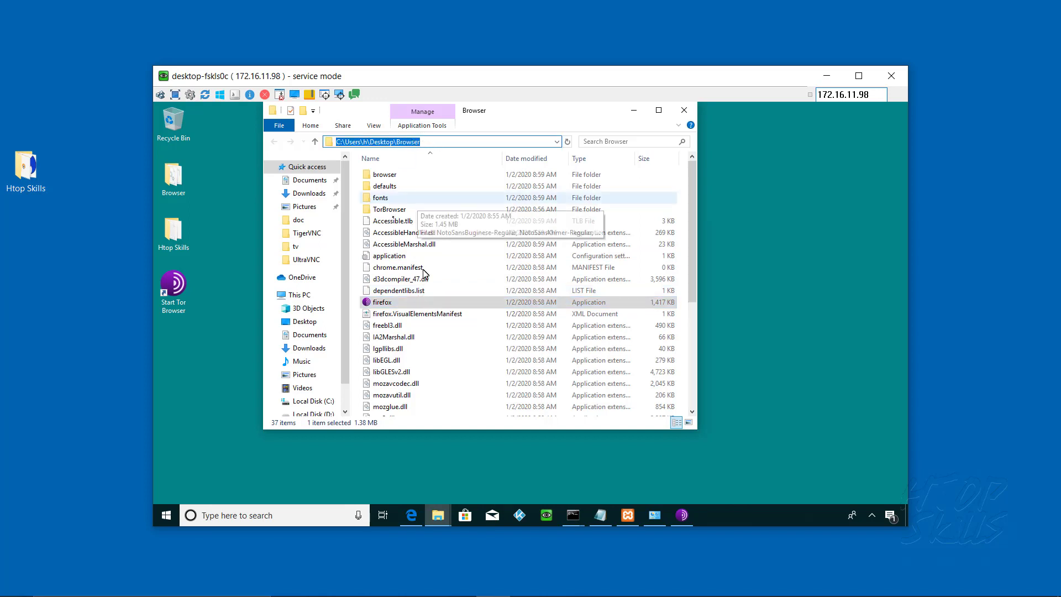
pyautogui.doubleClick(393, 212)
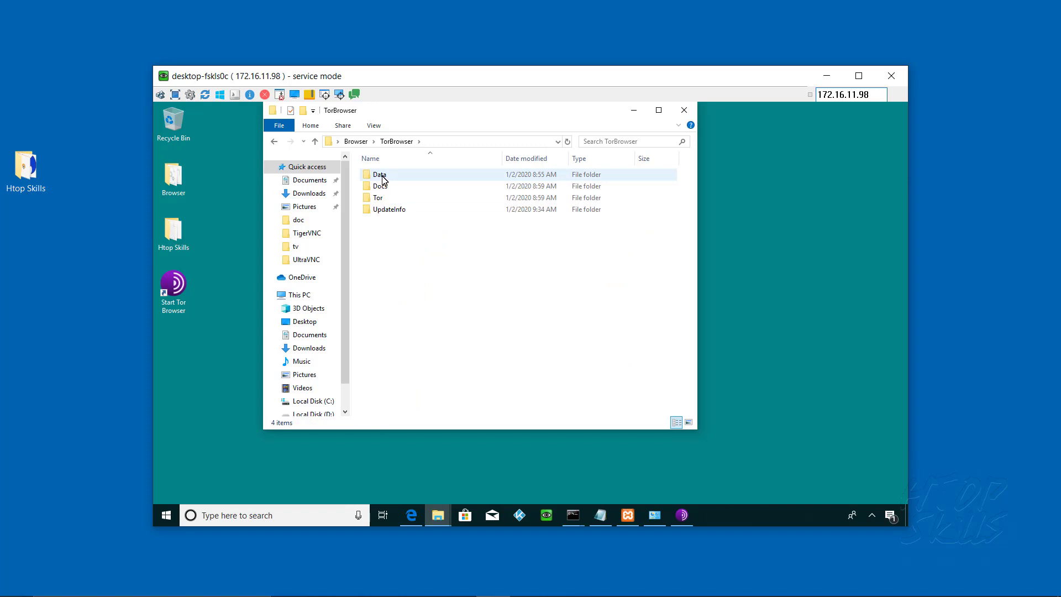
pyautogui.click(383, 179)
pyautogui.doubleClick(383, 178)
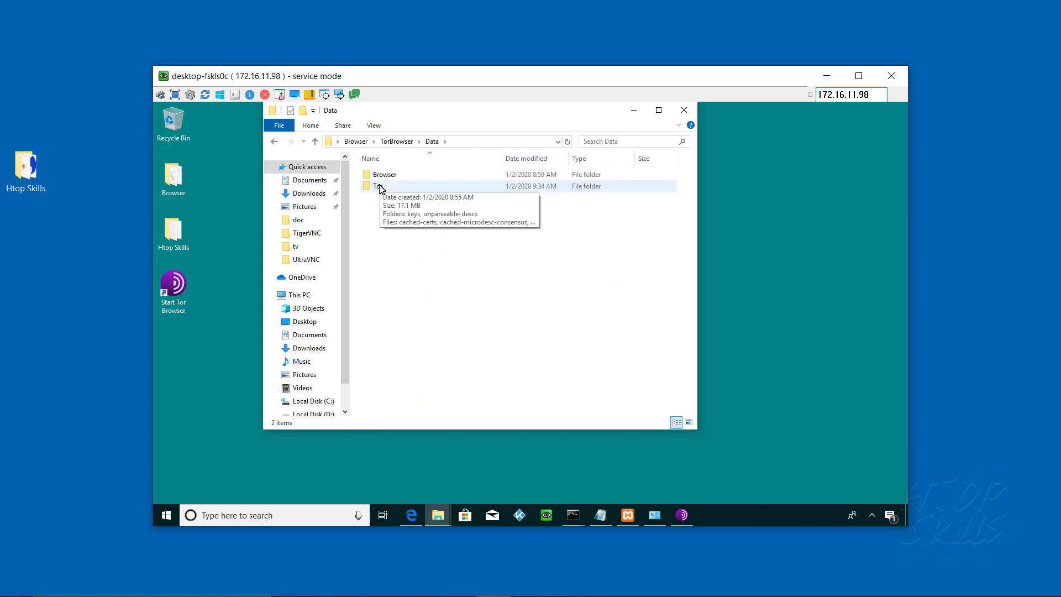
pyautogui.click(380, 189)
pyautogui.doubleClick(380, 189)
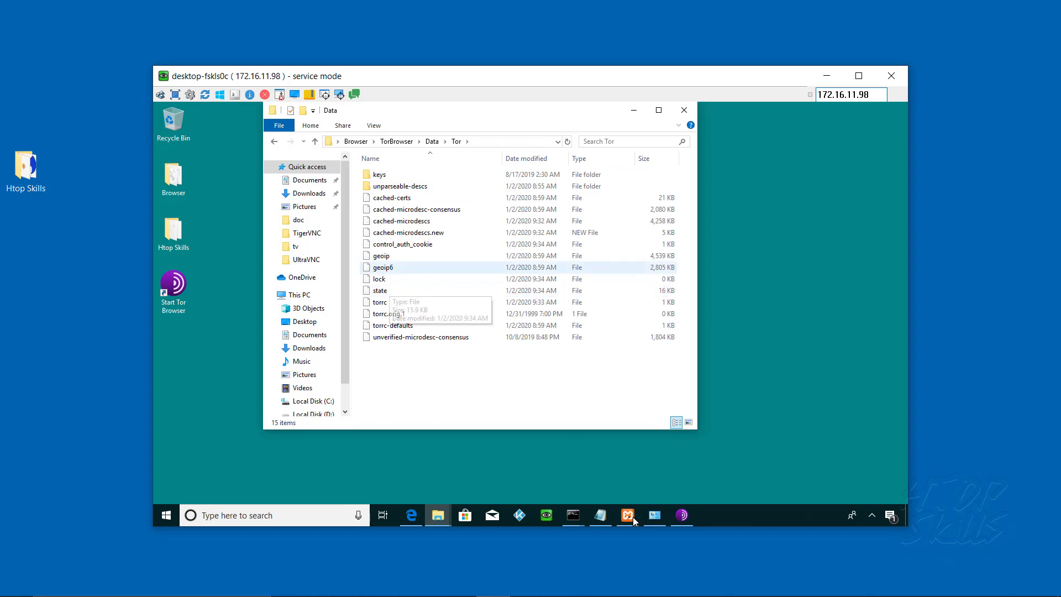
# Step: Open the torrc file from the Tor data folder in Notepad on the remote desktop
pyautogui.click(601, 516)
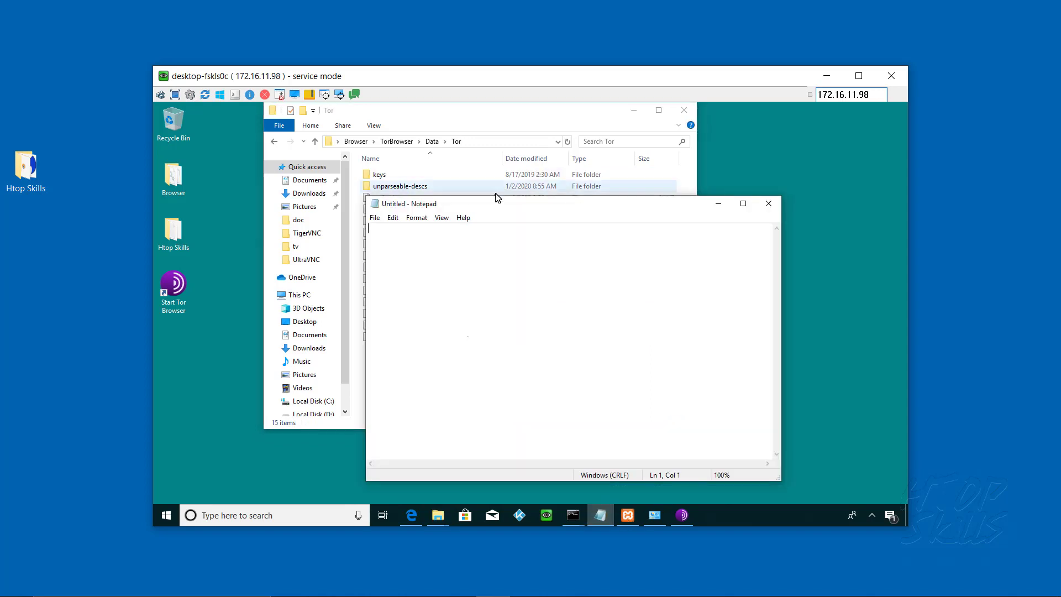
pyautogui.moveTo(495, 207); pyautogui.dragTo(580, 192)
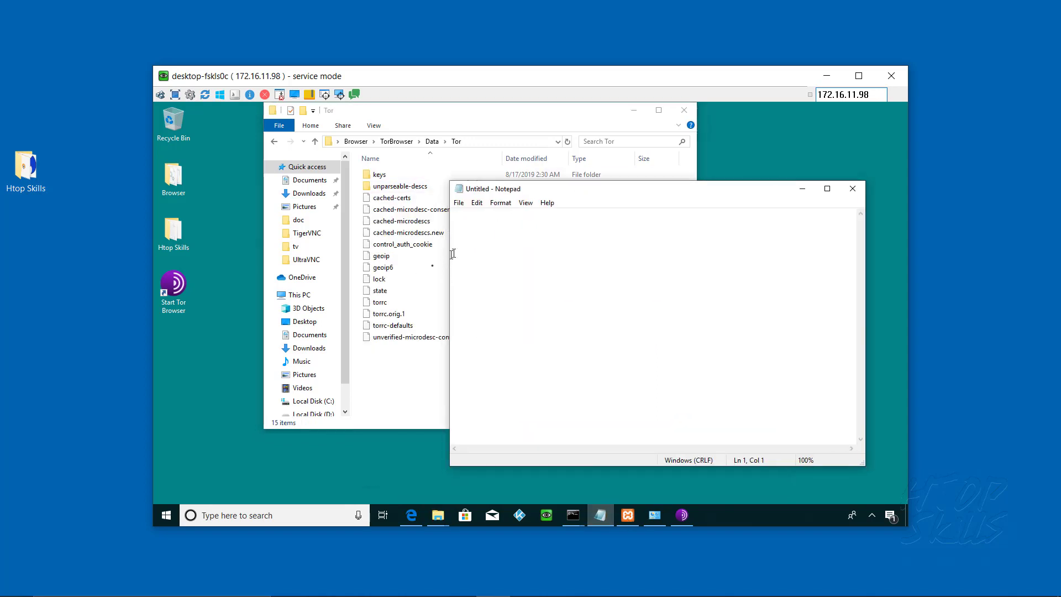
pyautogui.click(376, 303)
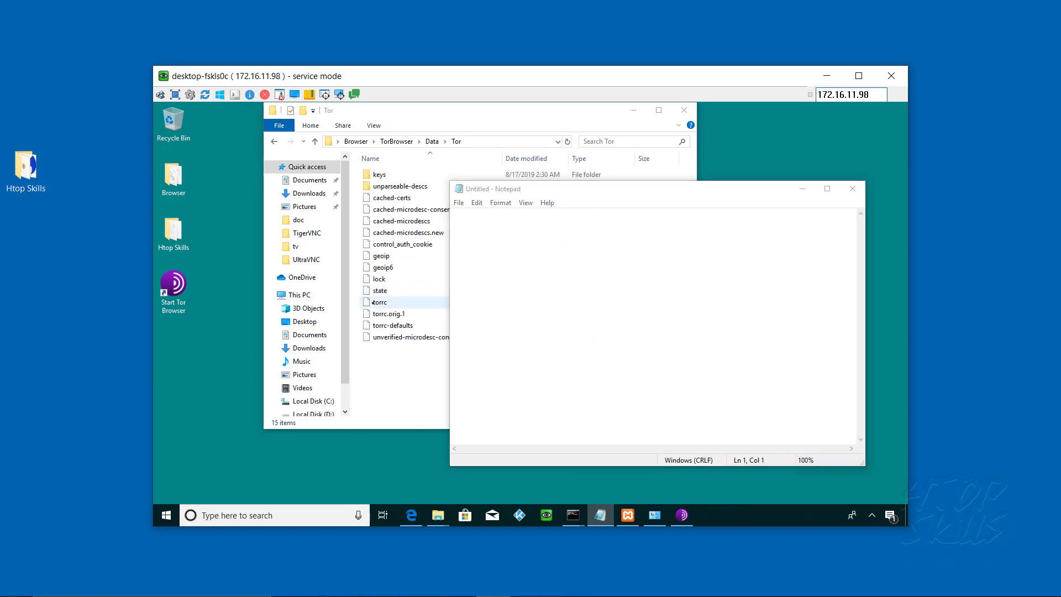
pyautogui.moveTo(701, 327); pyautogui.dragTo(751, 328)
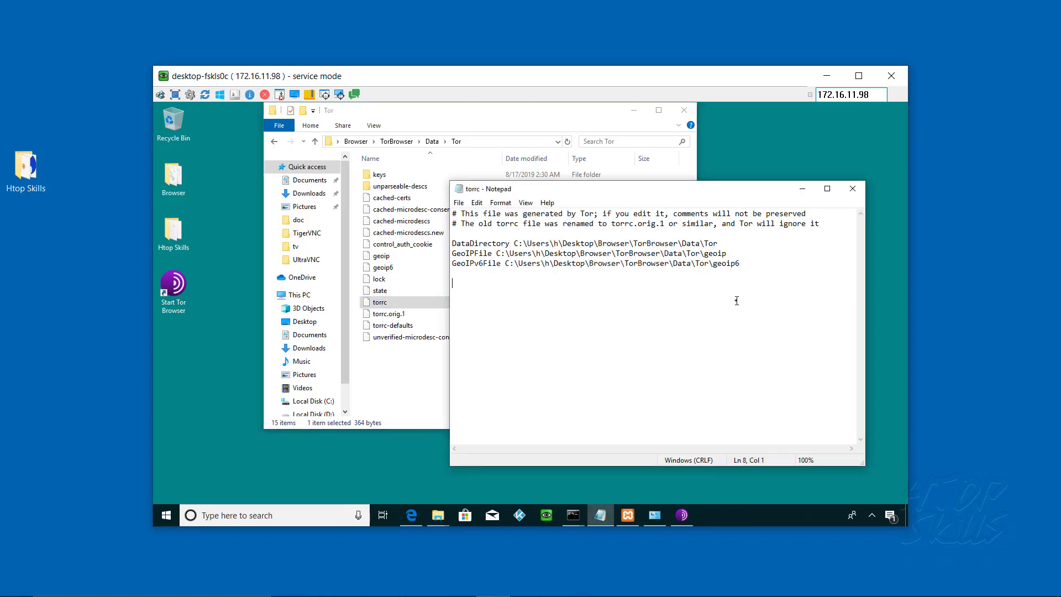
# Step: Add the line "SOCKSPORT 172.16.11.98:2222" at the end of the remote machine's torrc file
pyautogui.write('¥')
pyautogui.press('BackSpace')
pyautogui.write('SOCKSPORT')
pyautogui.write('172.1')
pyautogui.write('6.11.98')
pyautogui.write('2222')
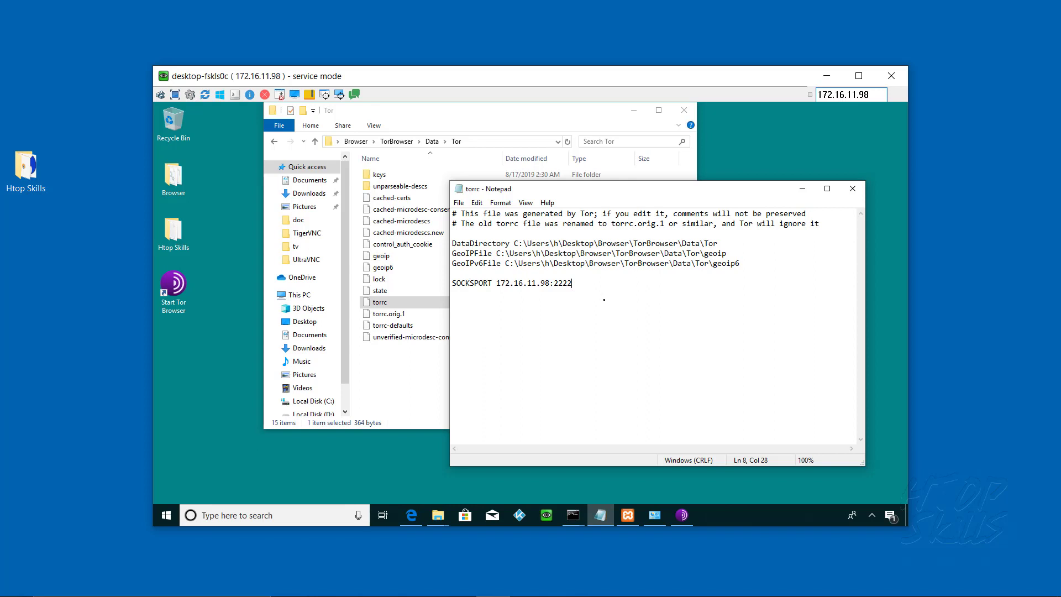
# Step: Change the port in the new SOCKSPORT line to 12345 and save torrc
pyautogui.write('2')
pyautogui.press('BackSpace')
pyautogui.press('BackSpace')
pyautogui.press('BackSpace')
pyautogui.press('BackSpace')
pyautogui.write('12345')
pyautogui.click(459, 203)
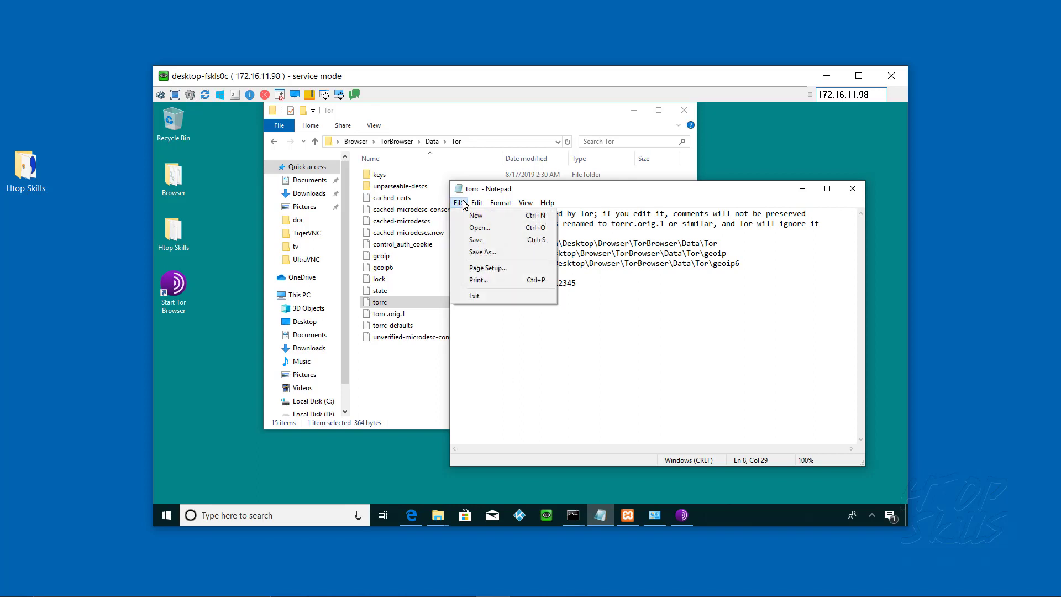
pyautogui.click(479, 241)
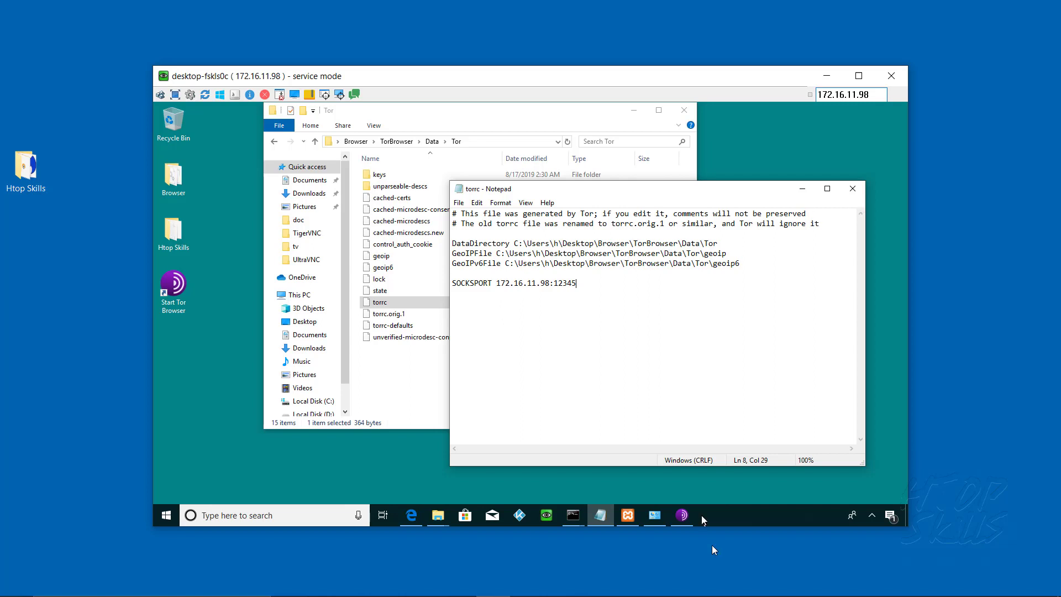
pyautogui.moveTo(684, 519)
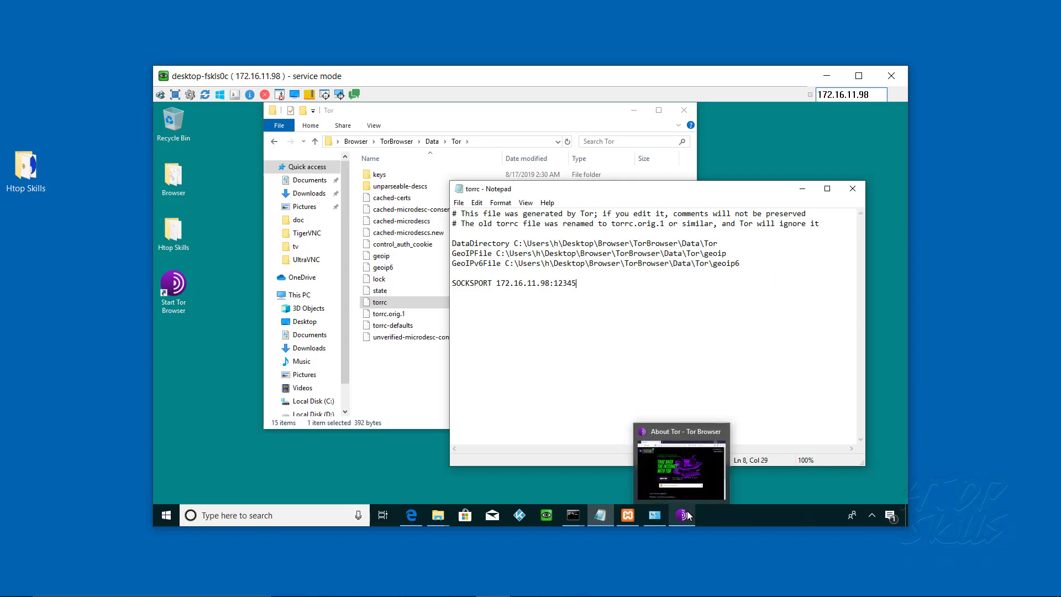
# Step: Reset the Tor Browser identity on the remote desktop, confirming the browser restart
pyautogui.click(683, 515)
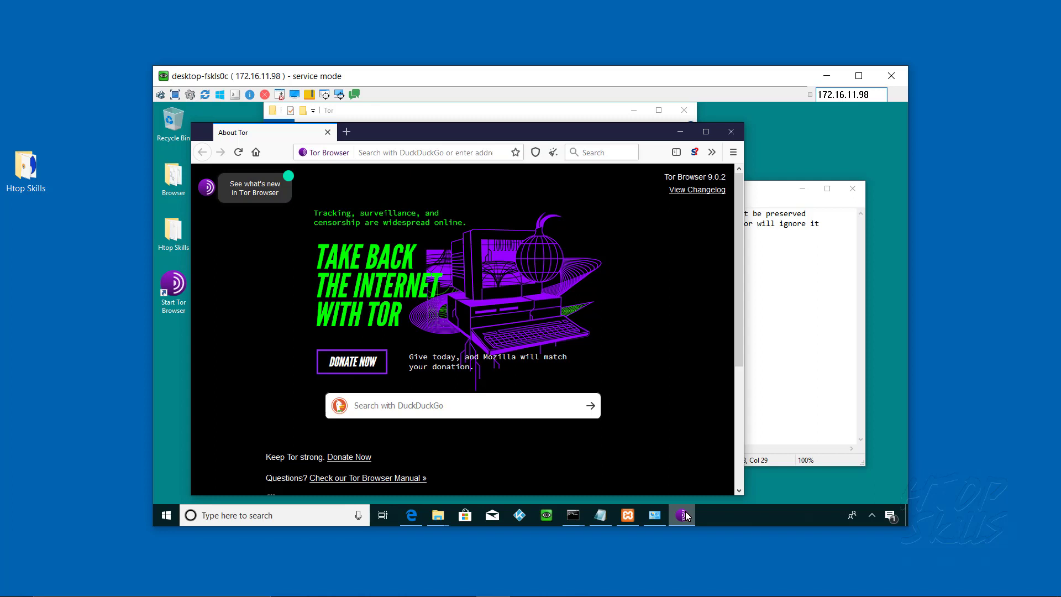
pyautogui.click(733, 152)
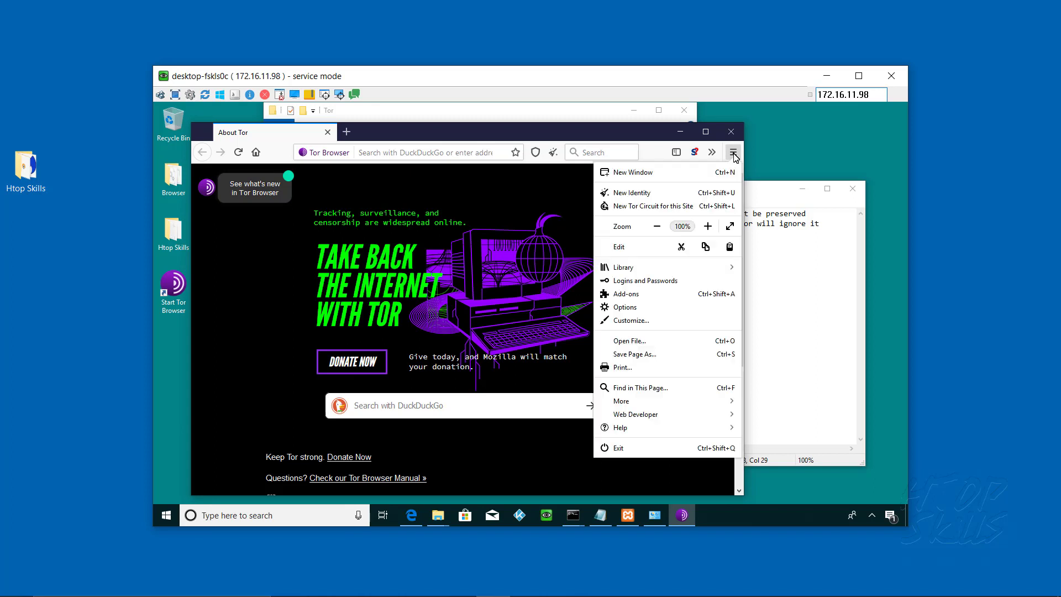
pyautogui.click(656, 194)
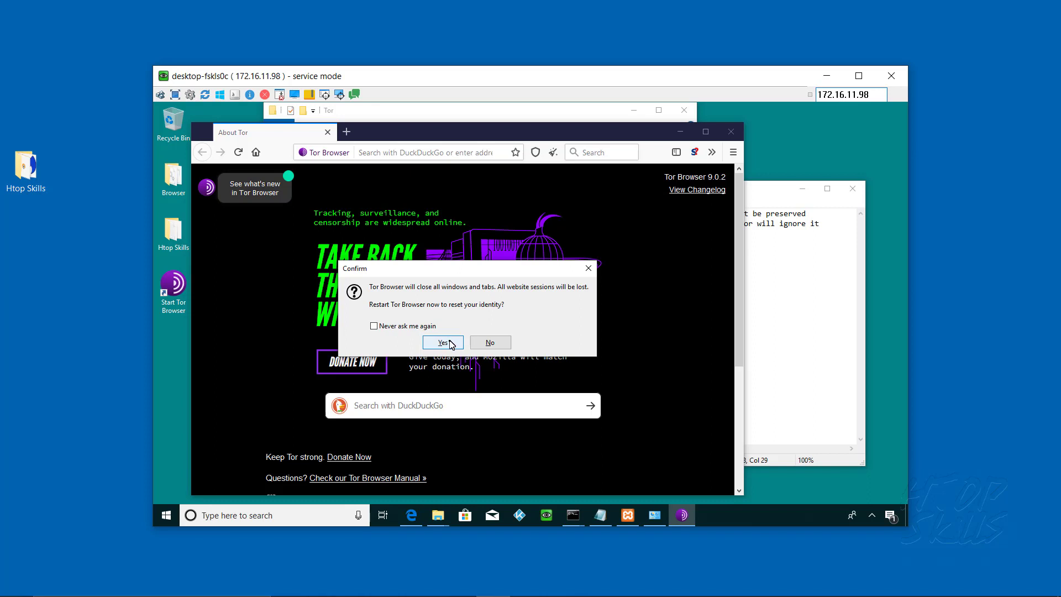
pyautogui.click(448, 342)
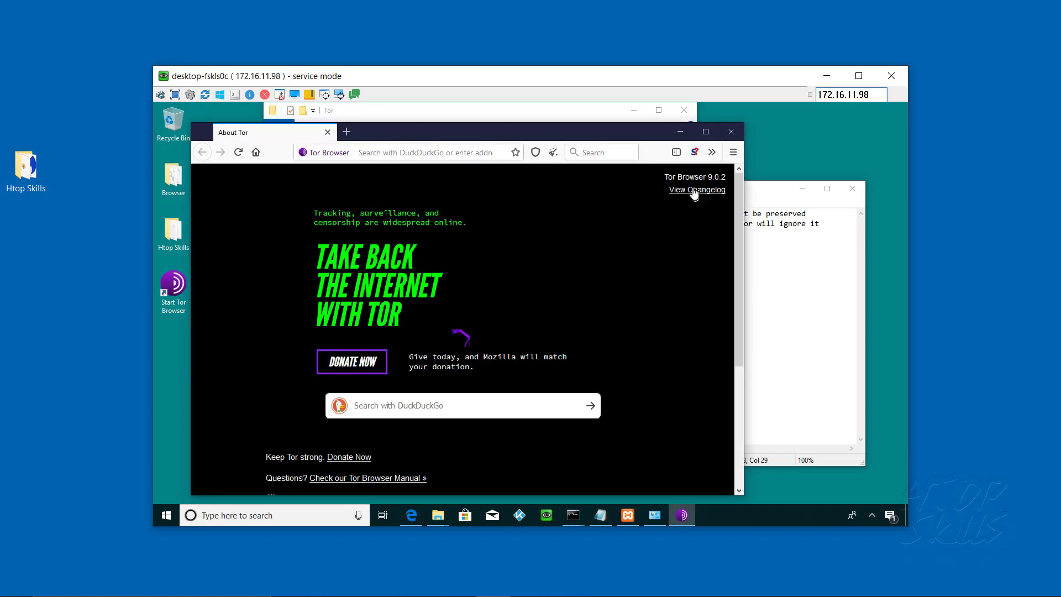
pyautogui.click(810, 260)
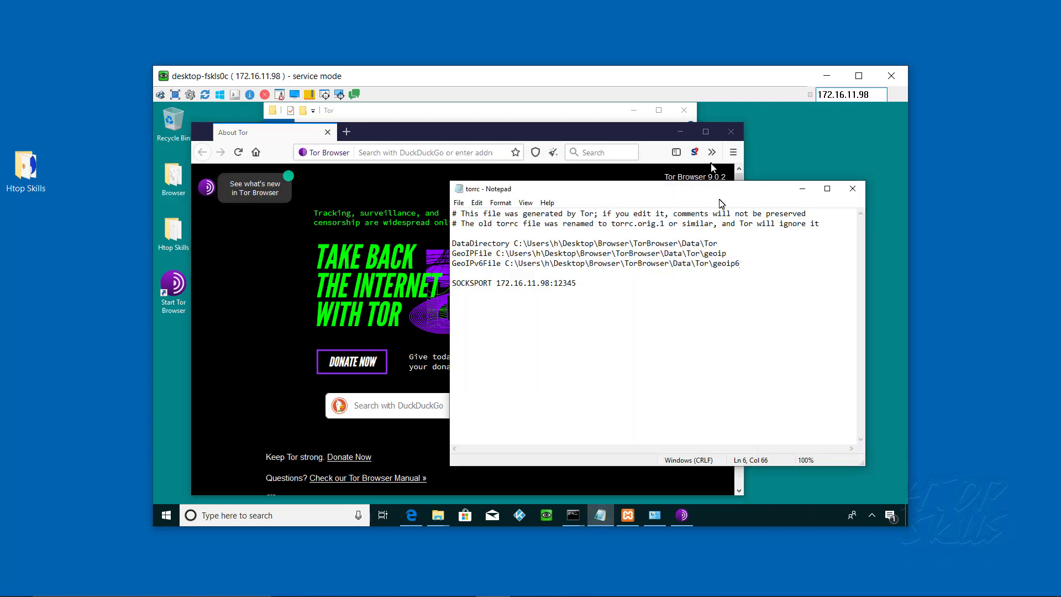
# Step: Switch to the Settings page in Chrome on the local machine and open the computer's proxy settings
pyautogui.click(833, 79)
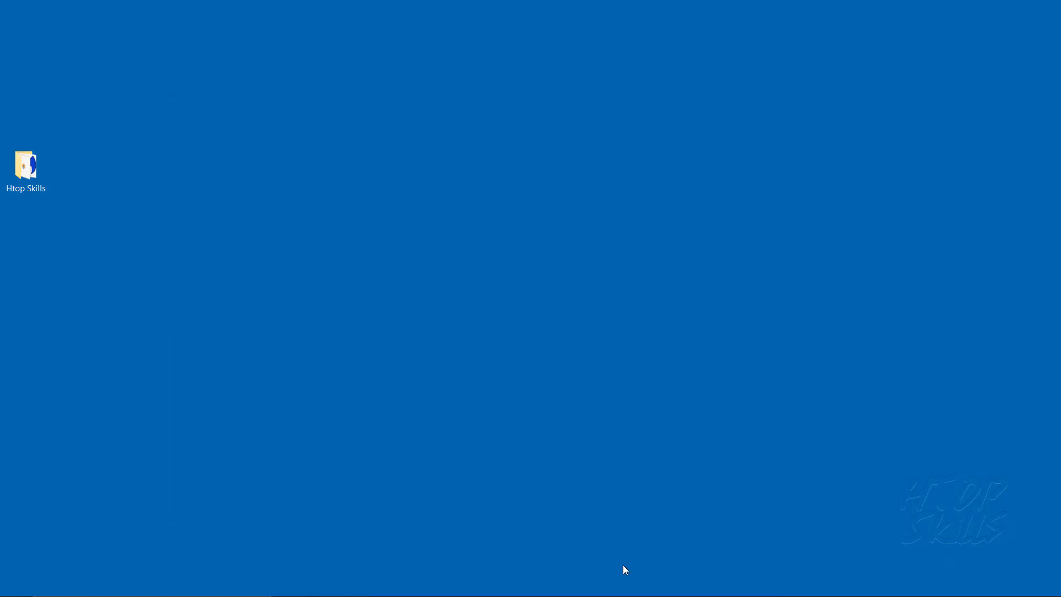
pyautogui.moveTo(625, 595)
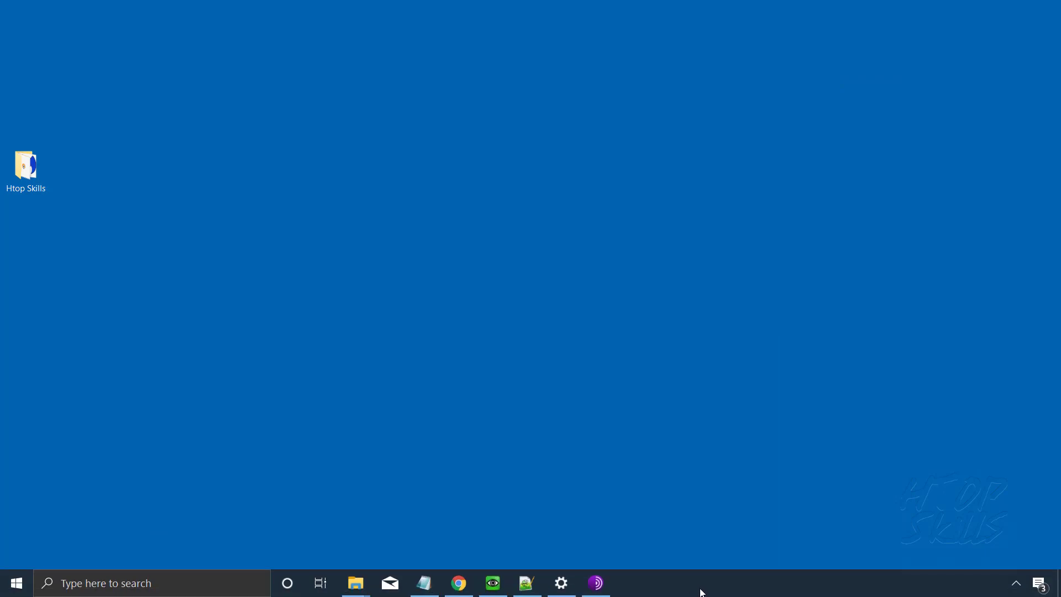
pyautogui.click(451, 589)
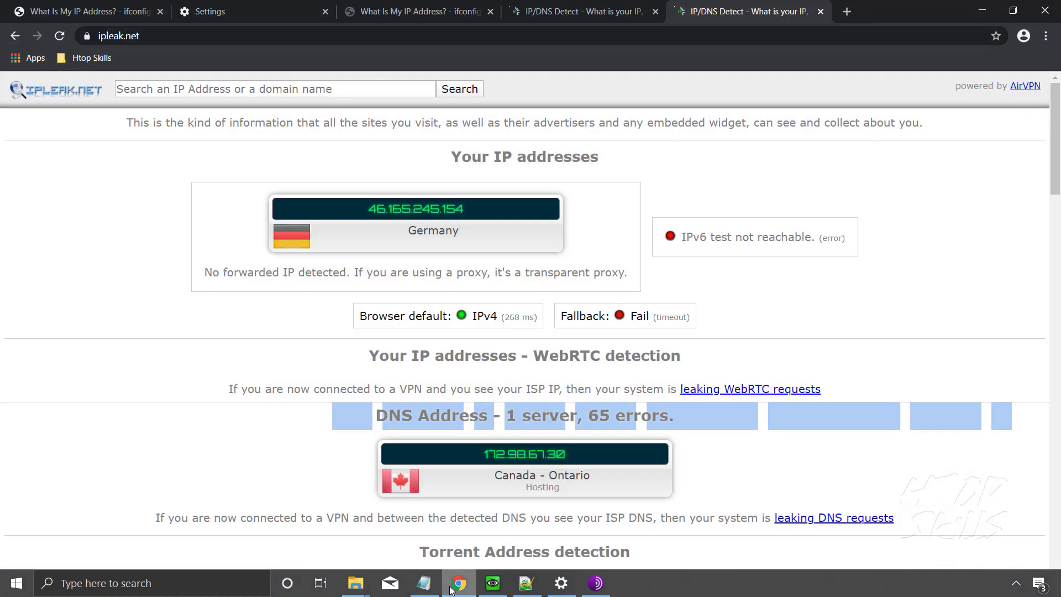
pyautogui.click(257, 5)
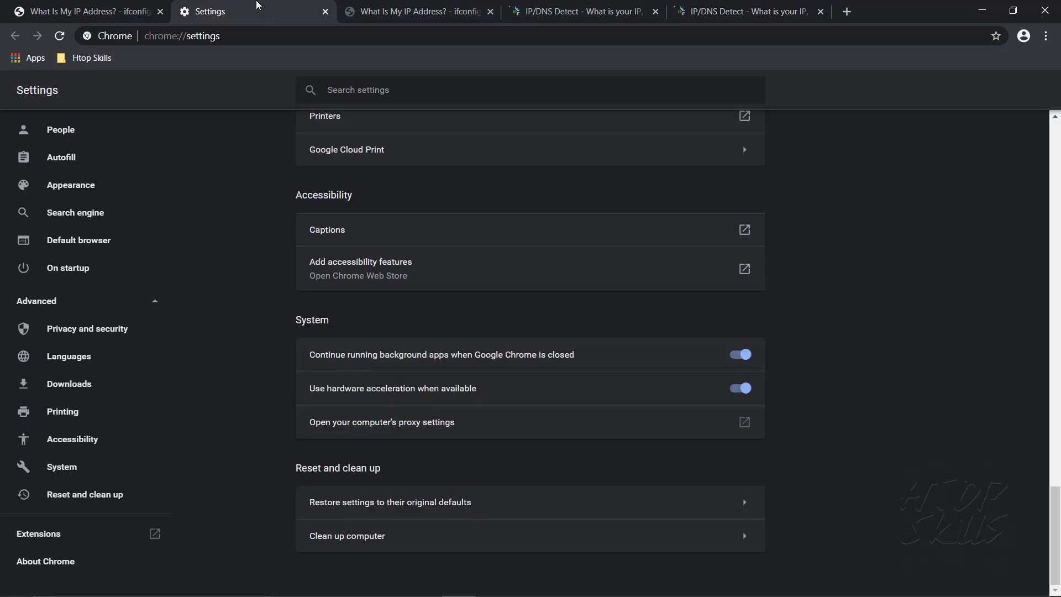
pyautogui.click(393, 426)
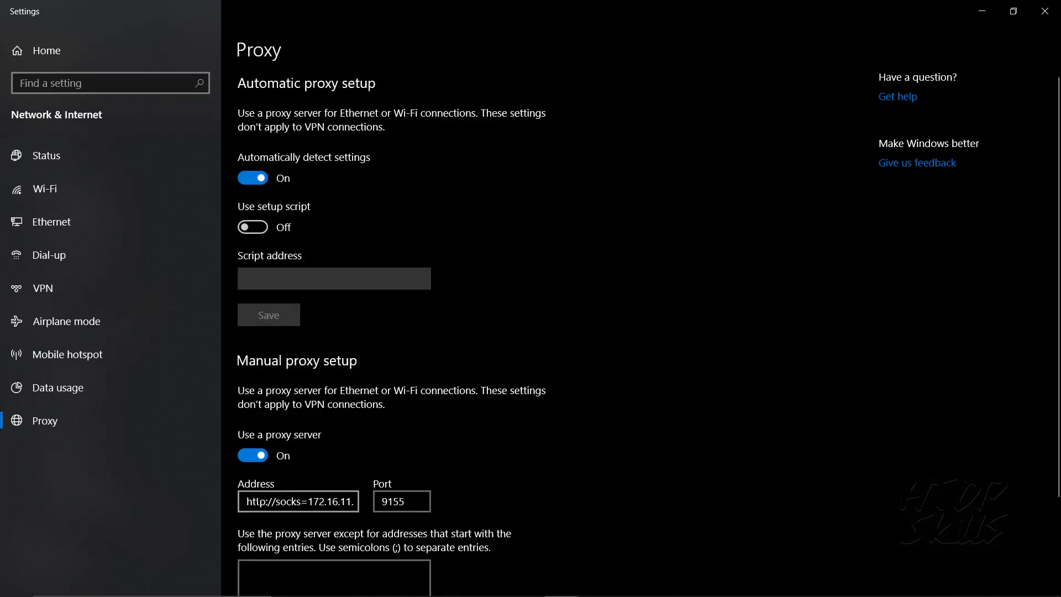
pyautogui.click(280, 502)
pyautogui.moveTo(279, 501); pyautogui.dragTo(209, 489)
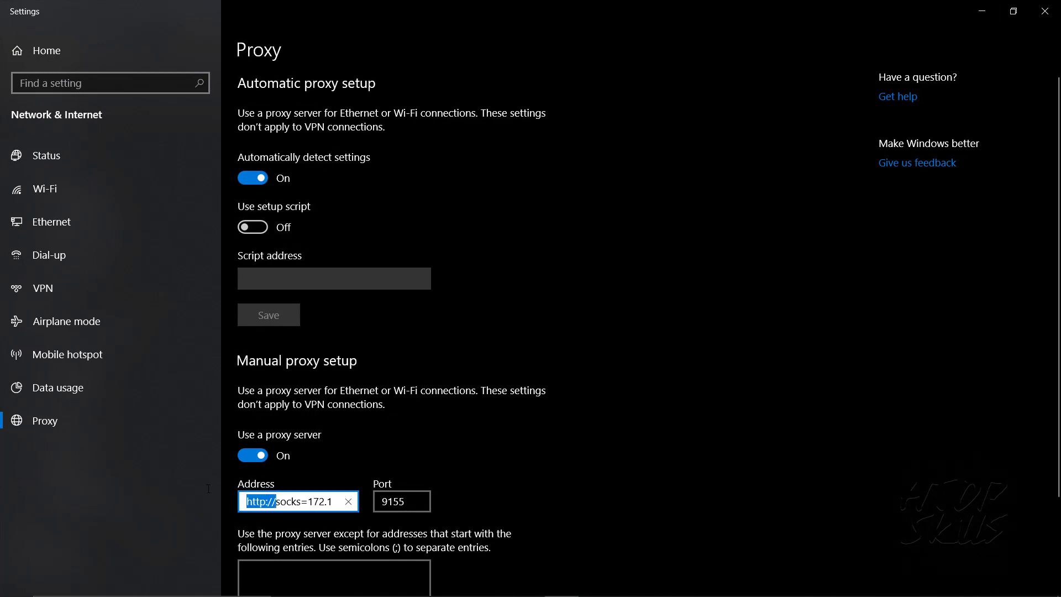
pyautogui.press('BackSpace')
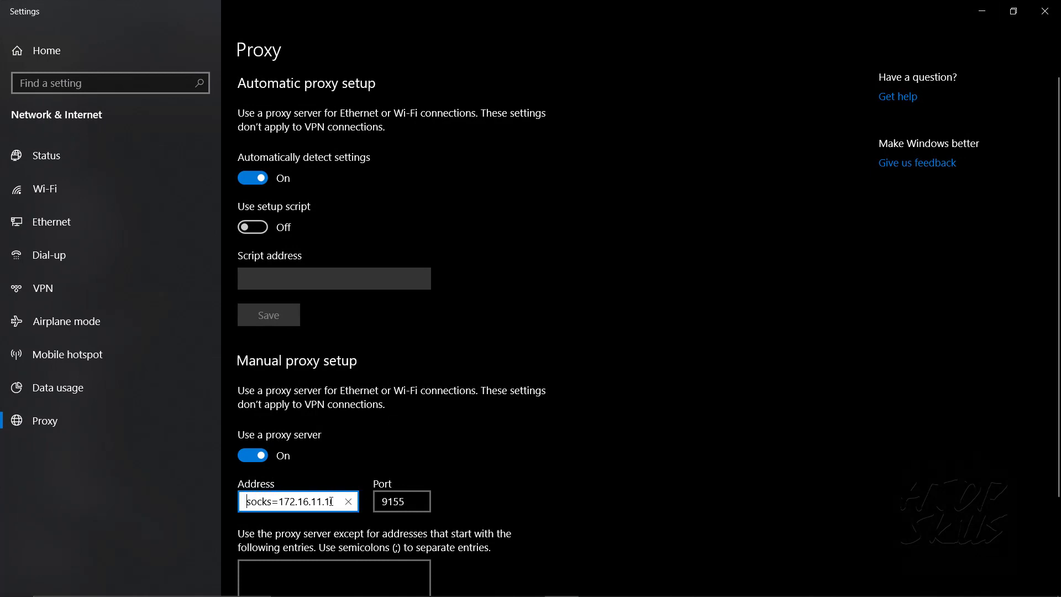
pyautogui.doubleClick(328, 502)
pyautogui.write('98')
pyautogui.press('Tab')
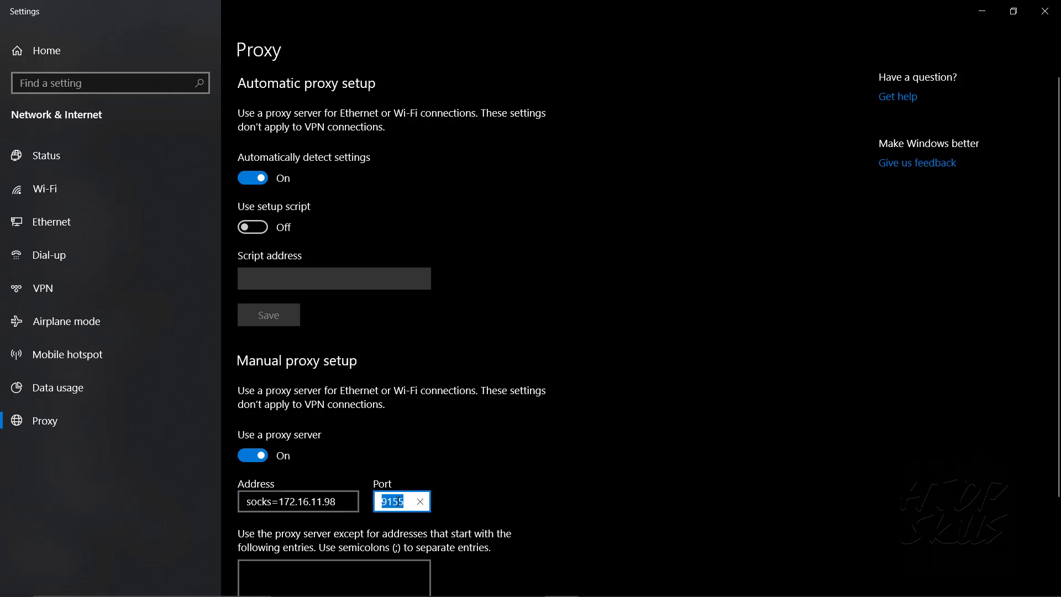
# Step: Set the manual proxy port to 12345, save the setup and reload the Proxy page to check the entries
pyautogui.write('12')
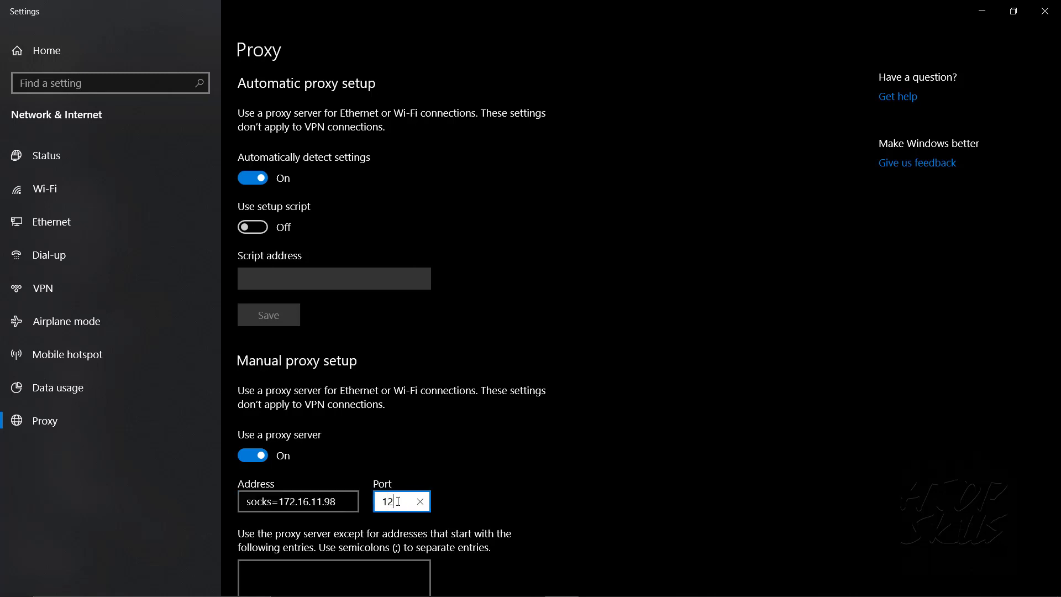
pyautogui.write('345')
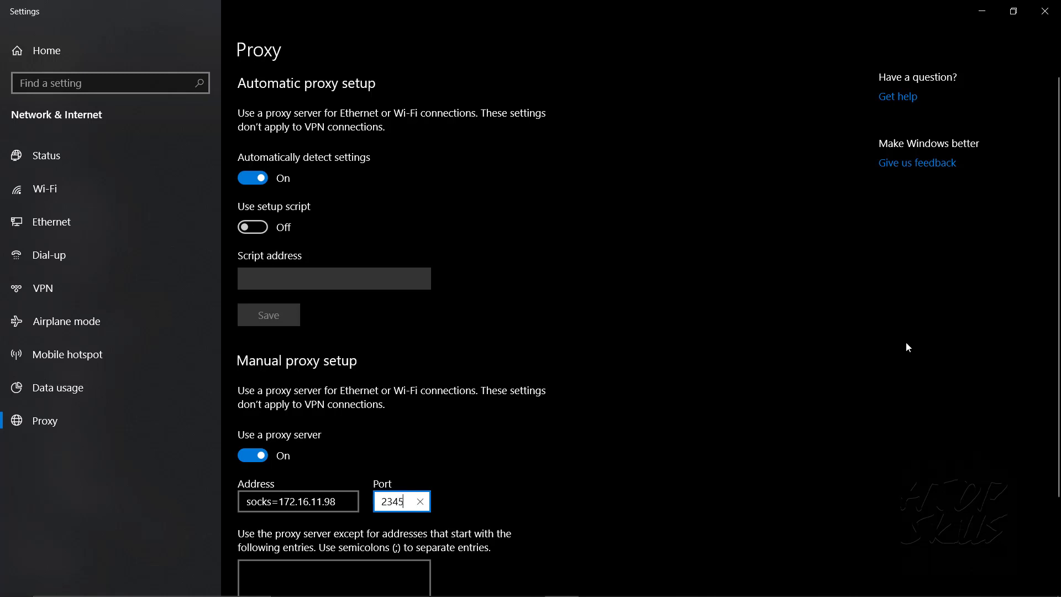
pyautogui.moveTo(393, 495); pyautogui.dragTo(381, 498)
pyautogui.scroll(-2, 1055, 365)
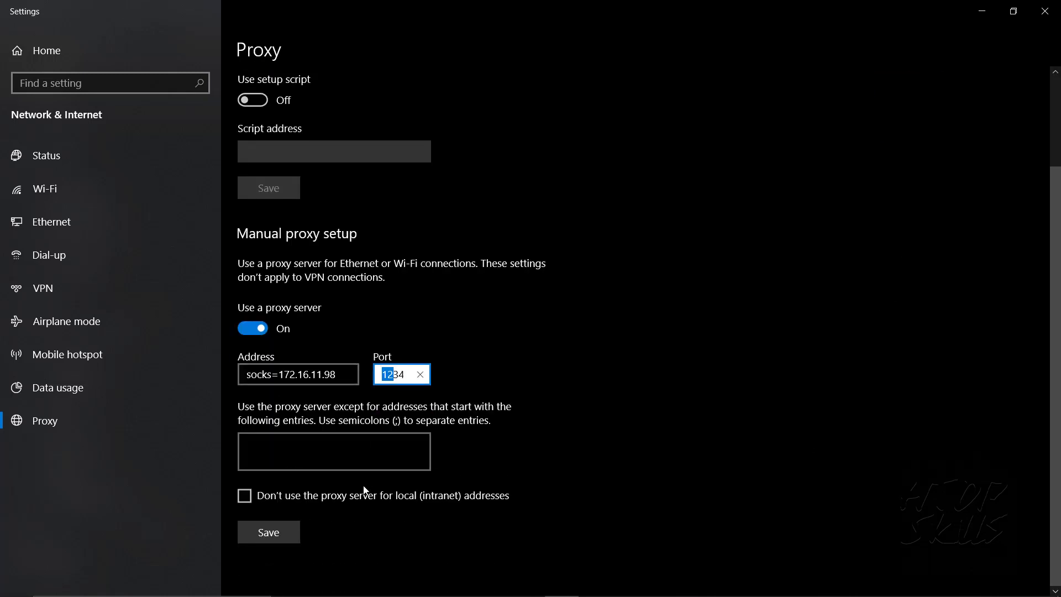
pyautogui.click(271, 542)
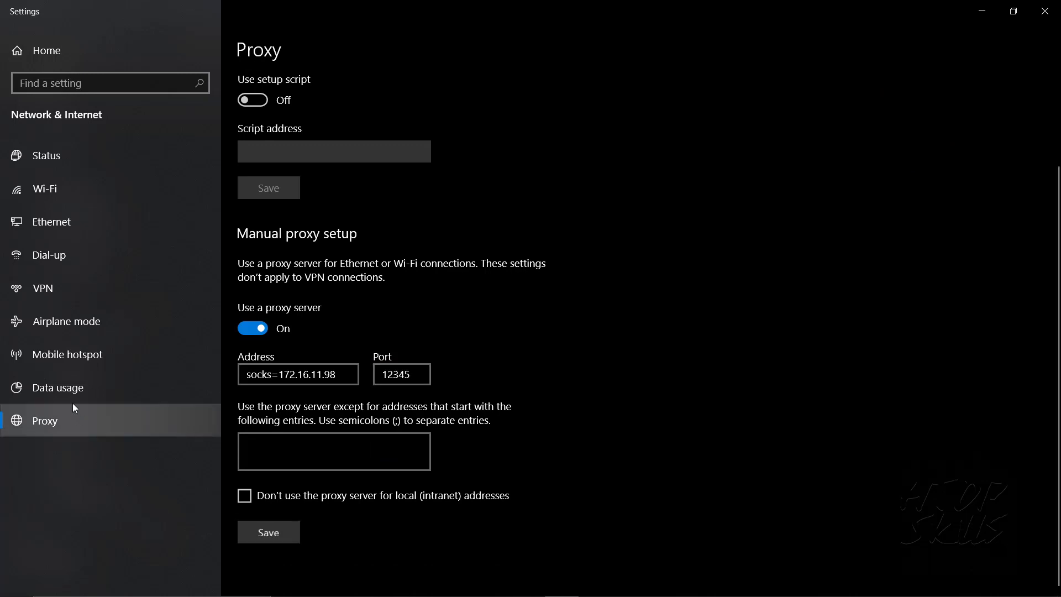
pyautogui.click(40, 421)
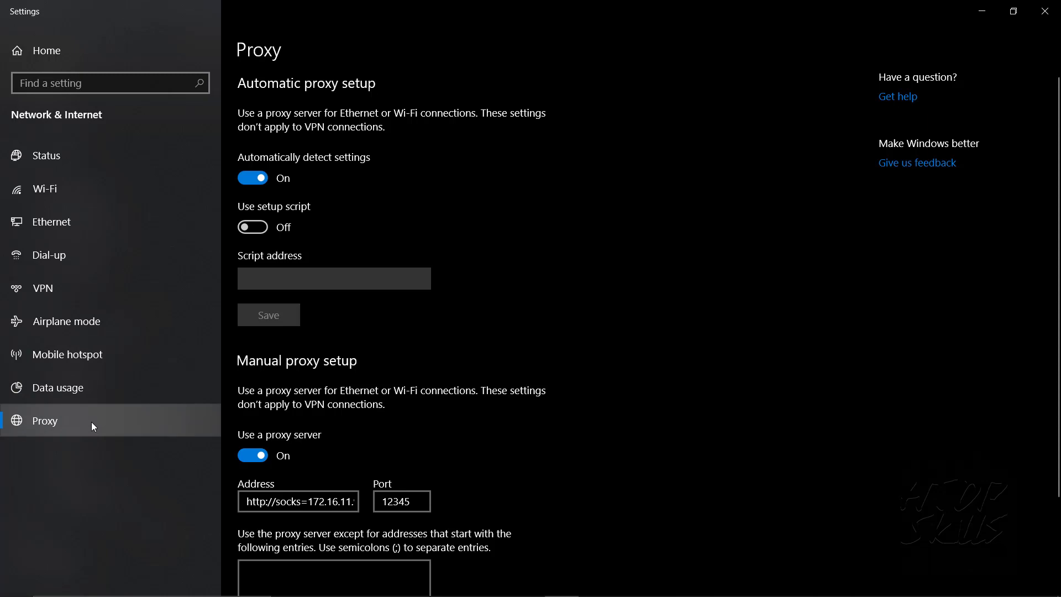
pyautogui.click(982, 12)
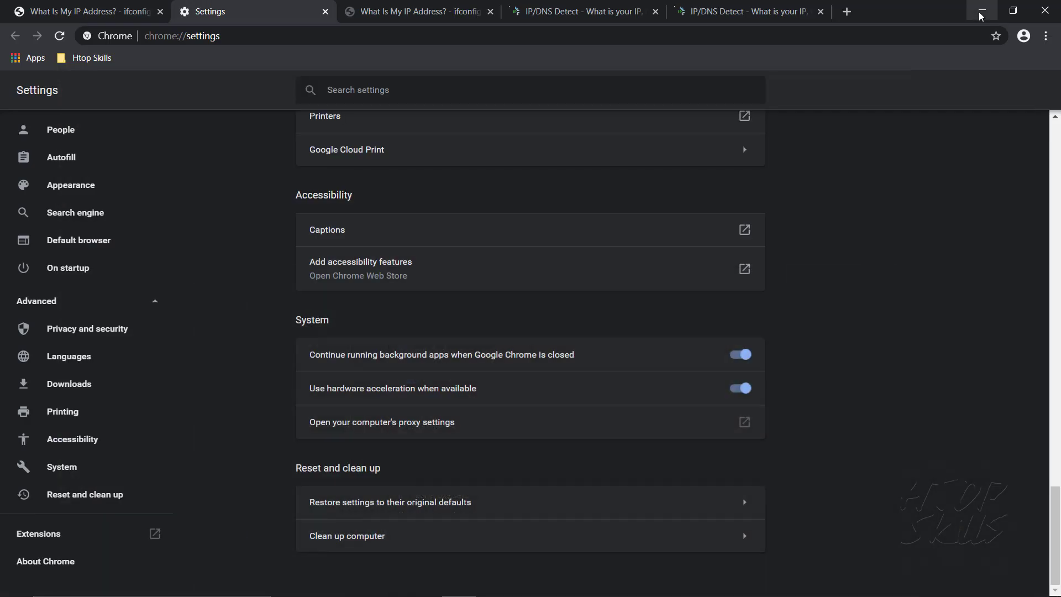
# Step: Load ifconfig.me in a new Chrome tab to test the connection through the remote proxy
pyautogui.click(981, 12)
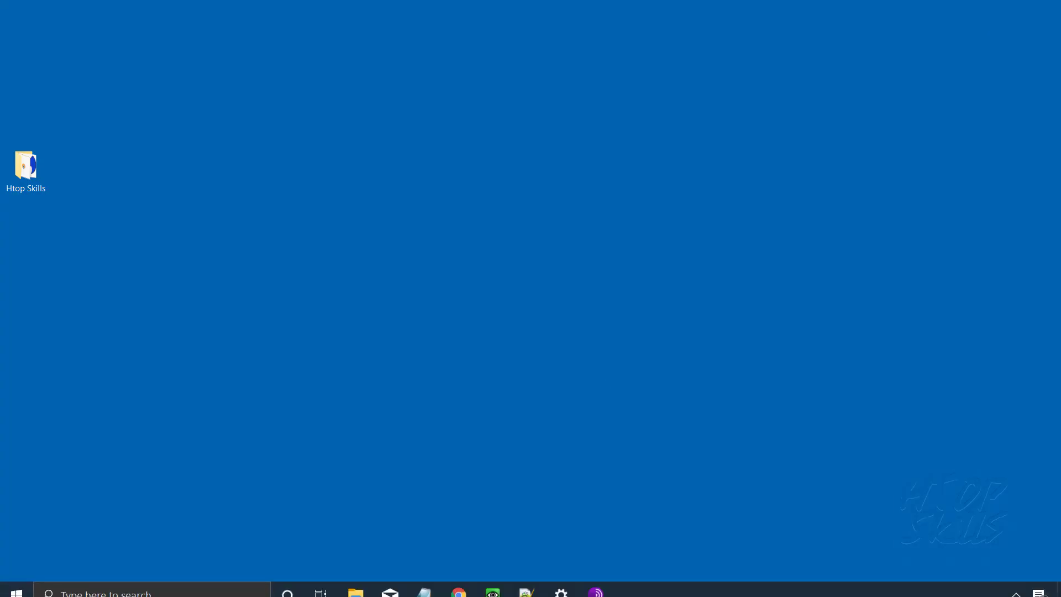
pyautogui.moveTo(601, 593)
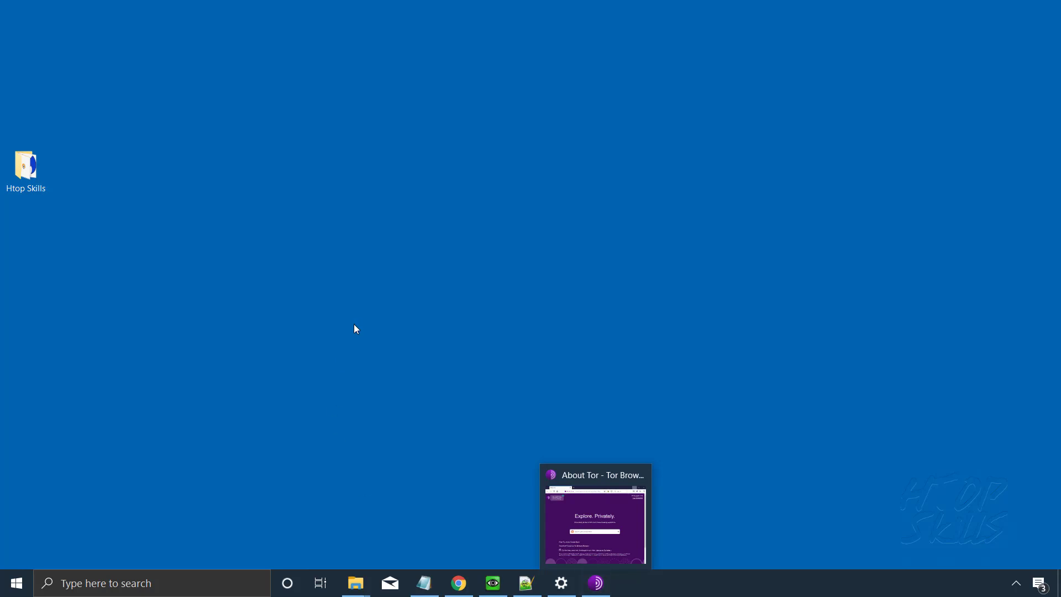
pyautogui.click(459, 583)
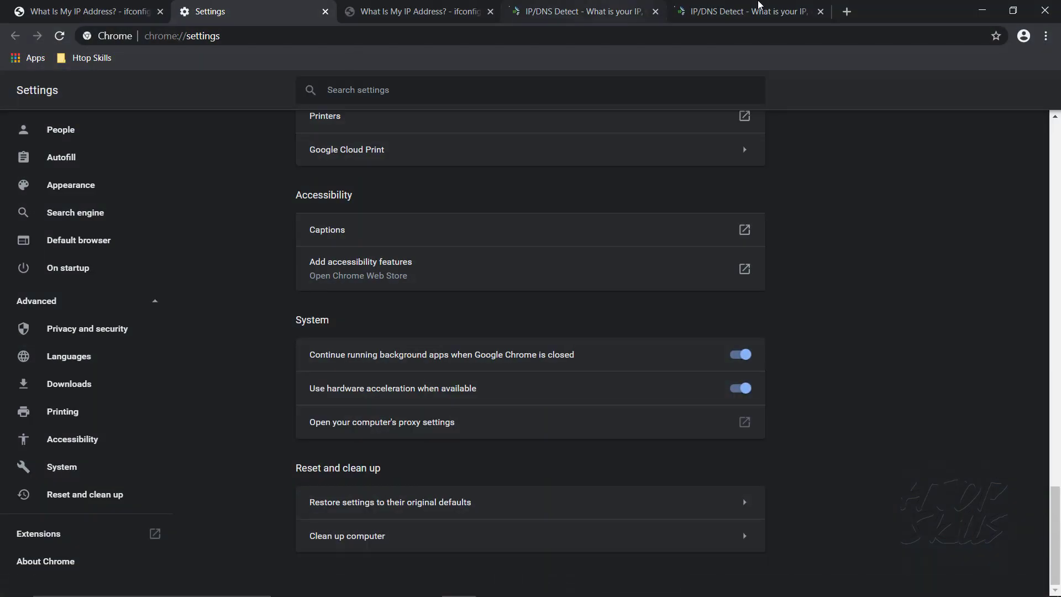
pyautogui.click(846, 12)
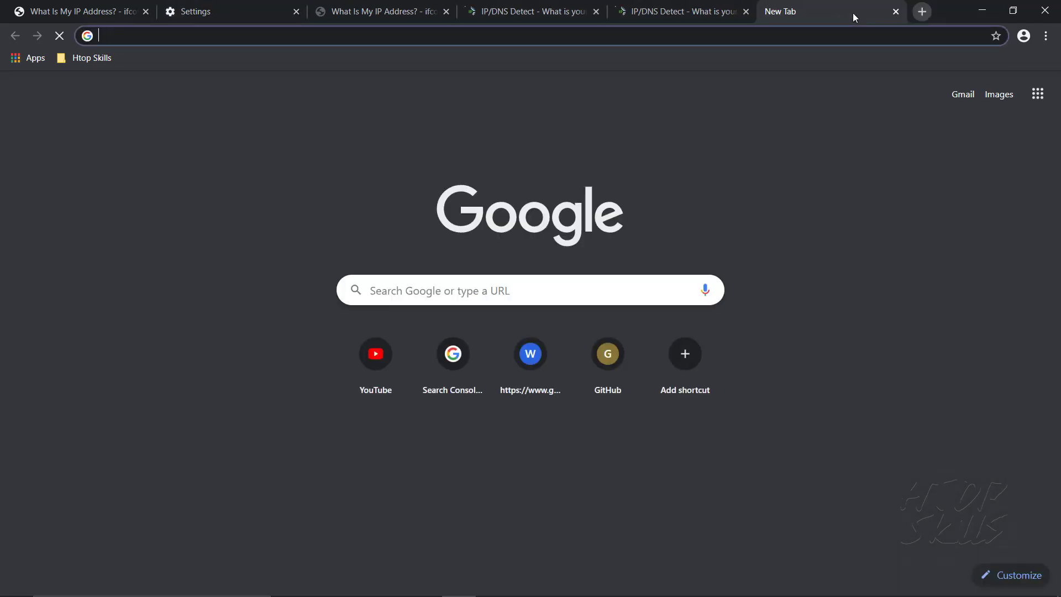
pyautogui.write('ifconfig.me')
pyautogui.press('Return')
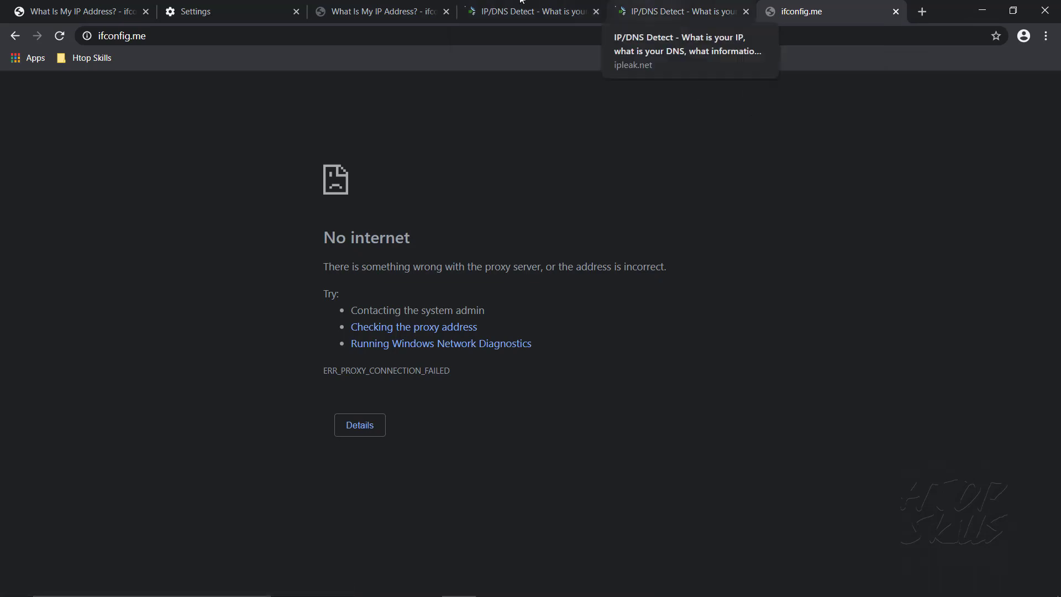
# Step: Close Tor Browser on the 172.16.11.98 remote desktop and relaunch it with the firefox application in the Browser folder
pyautogui.press('super+d')
pyautogui.click(501, 585)
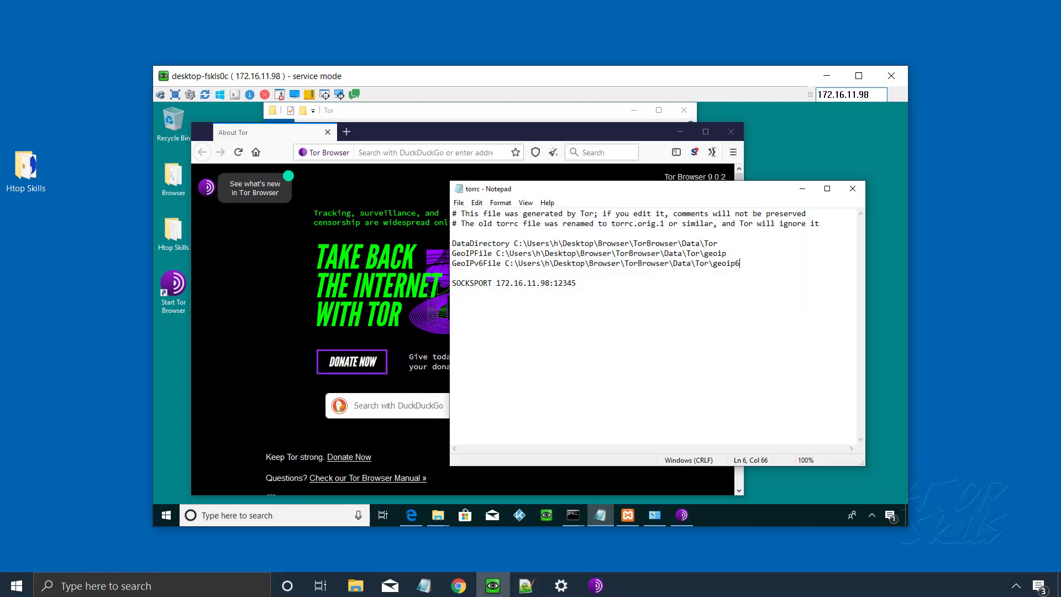
pyautogui.click(731, 132)
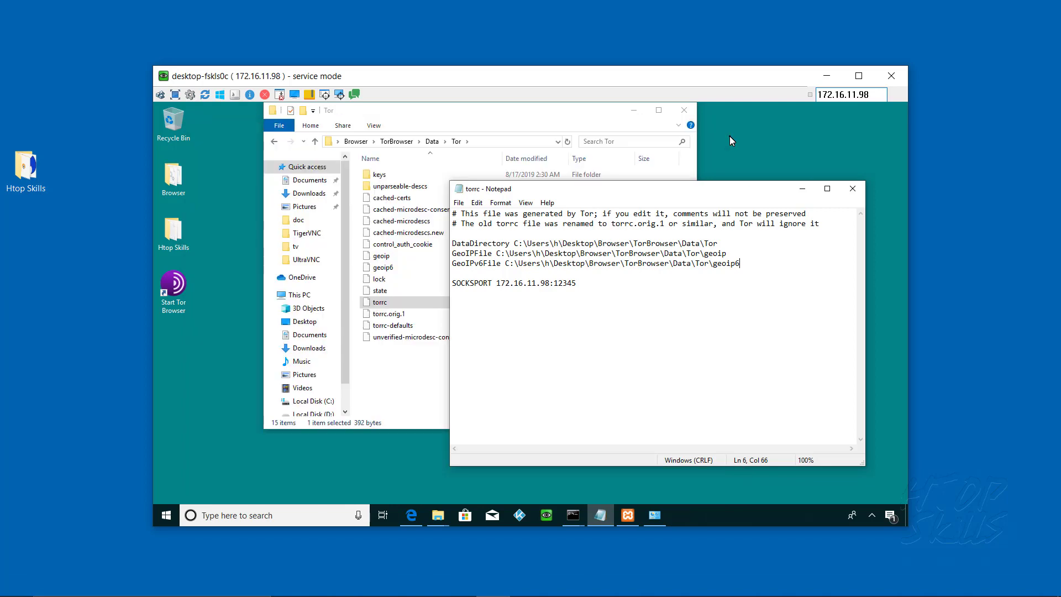
pyautogui.click(355, 141)
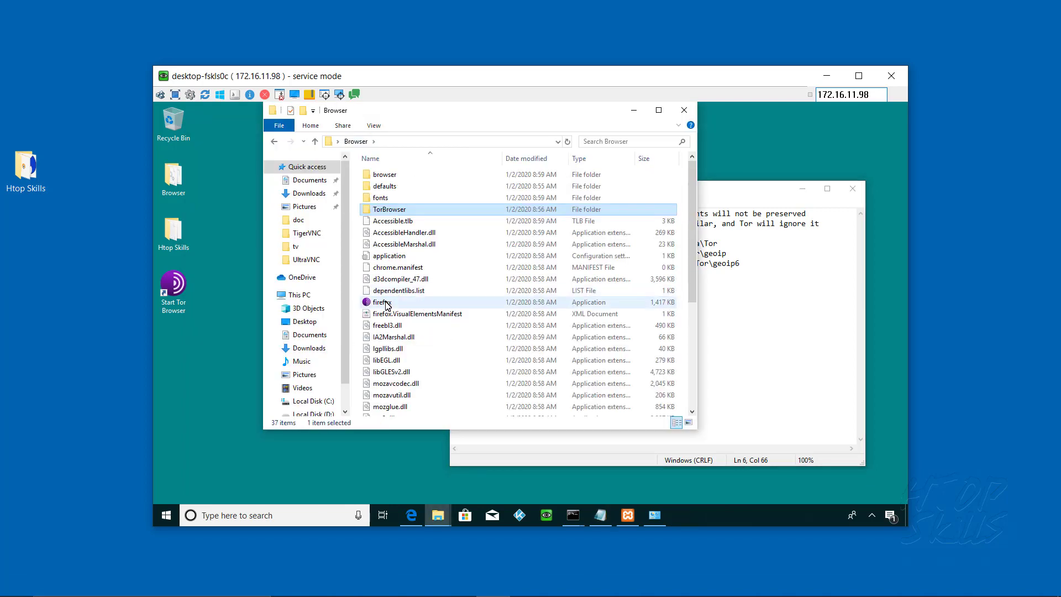
pyautogui.click(382, 302)
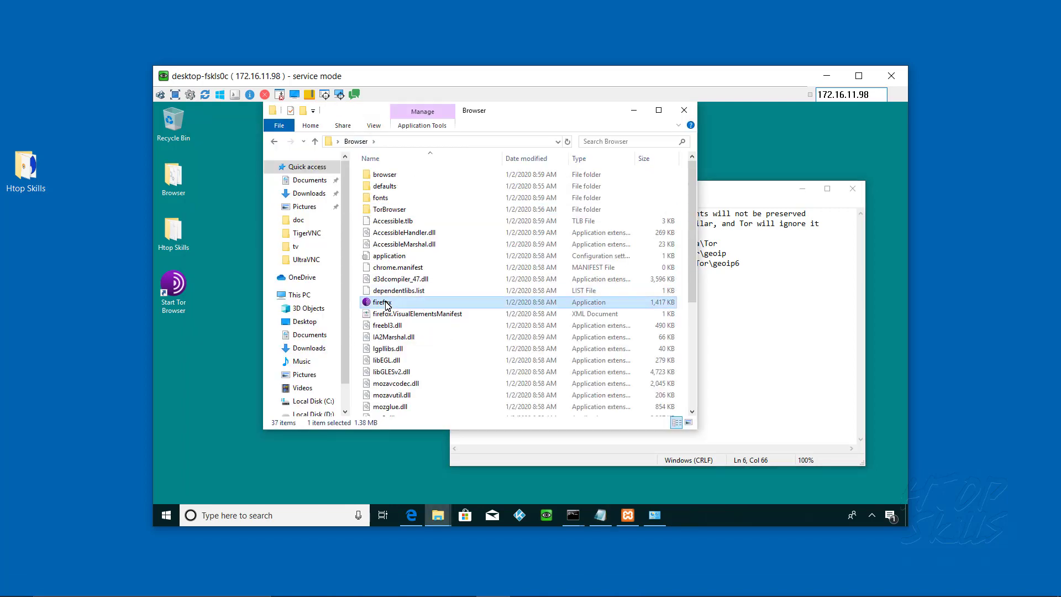
pyautogui.doubleClick(385, 302)
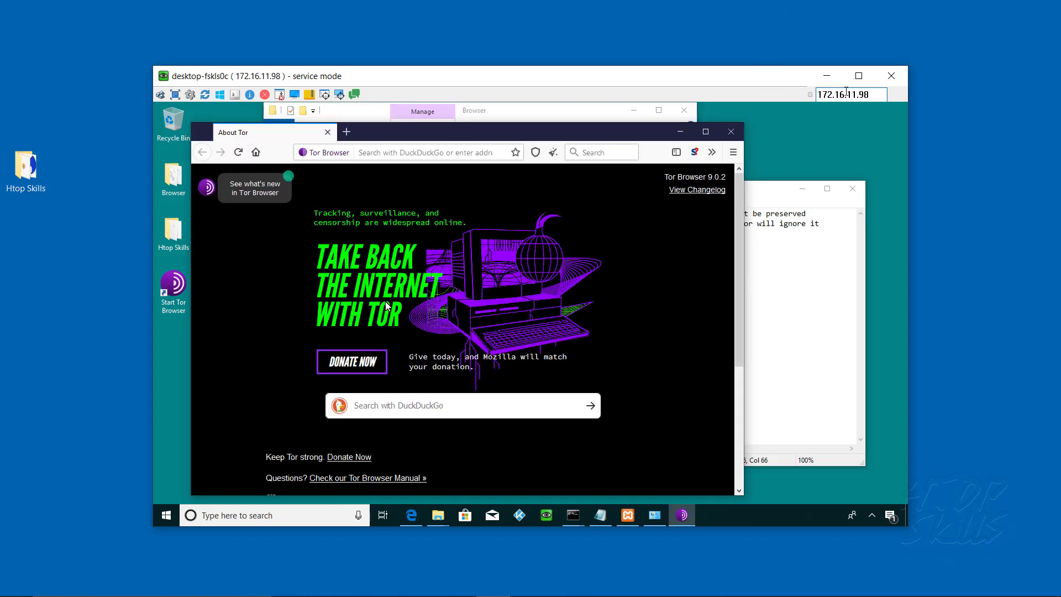
# Step: Switch back to Chrome and reload the ifconfig.me and ipleak.net pages to check the public IP address
pyautogui.click(829, 77)
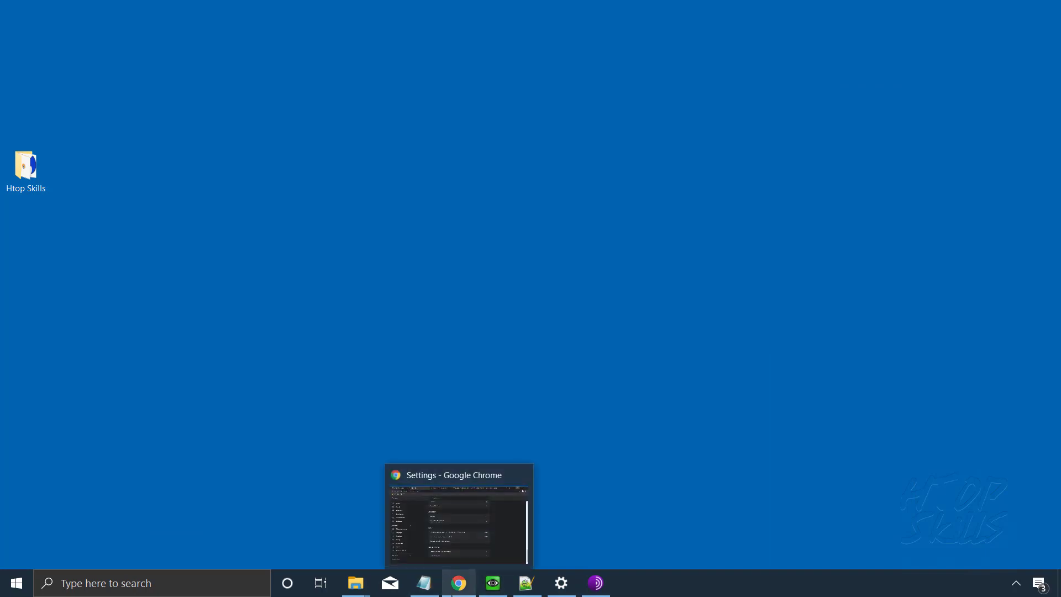
pyautogui.click(455, 585)
pyautogui.click(790, 7)
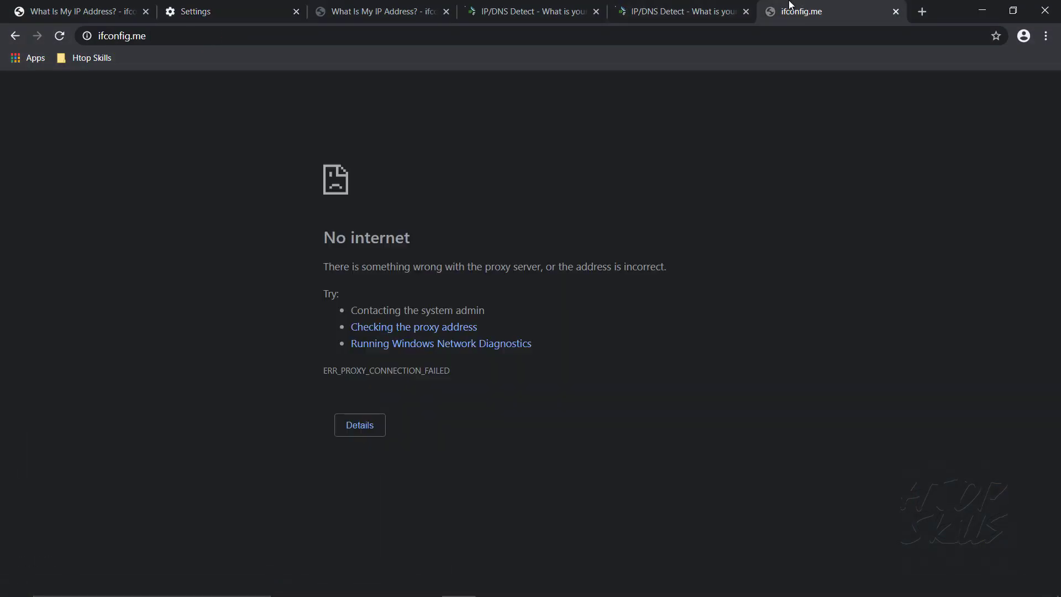
pyautogui.click(60, 38)
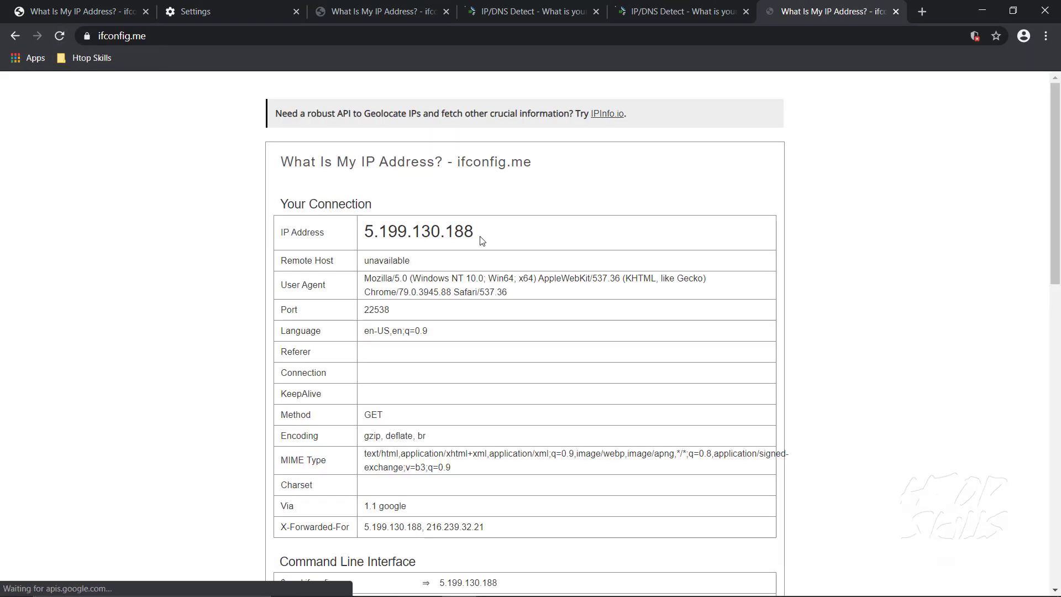
pyautogui.moveTo(475, 232); pyautogui.dragTo(358, 227)
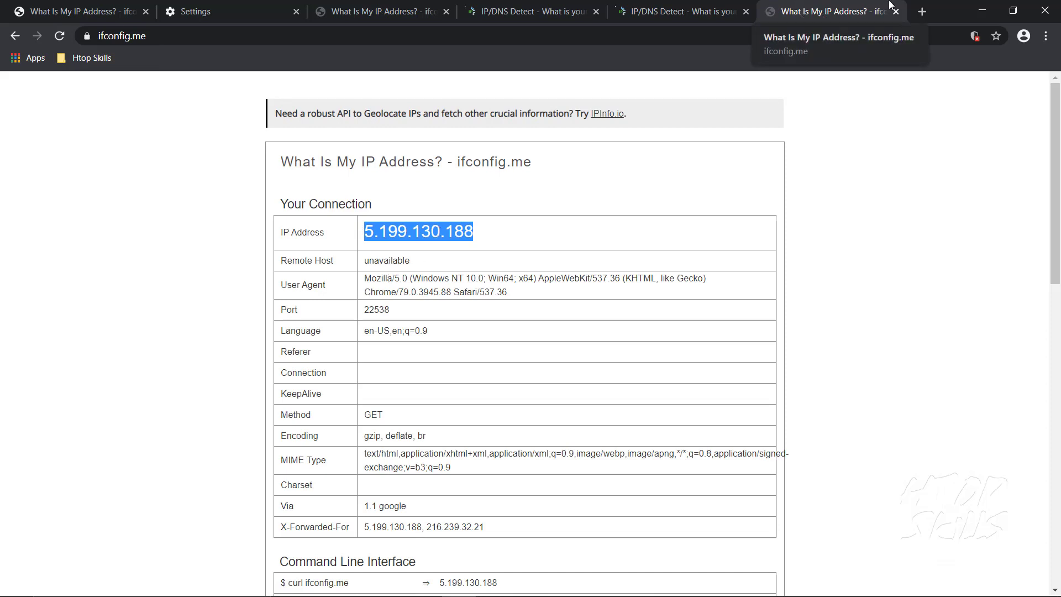
pyautogui.click(712, 11)
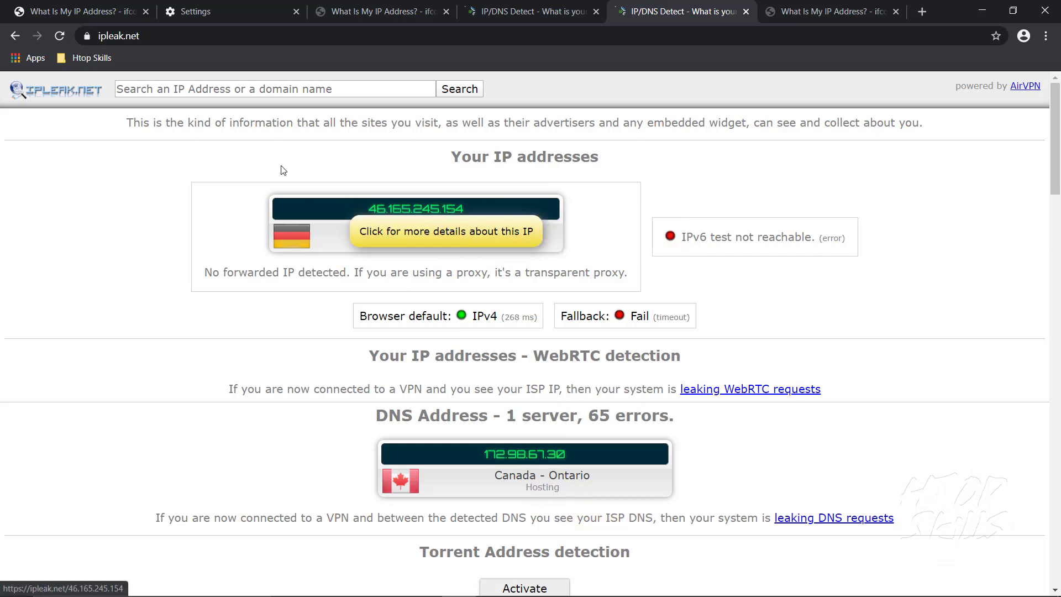
pyautogui.click(60, 36)
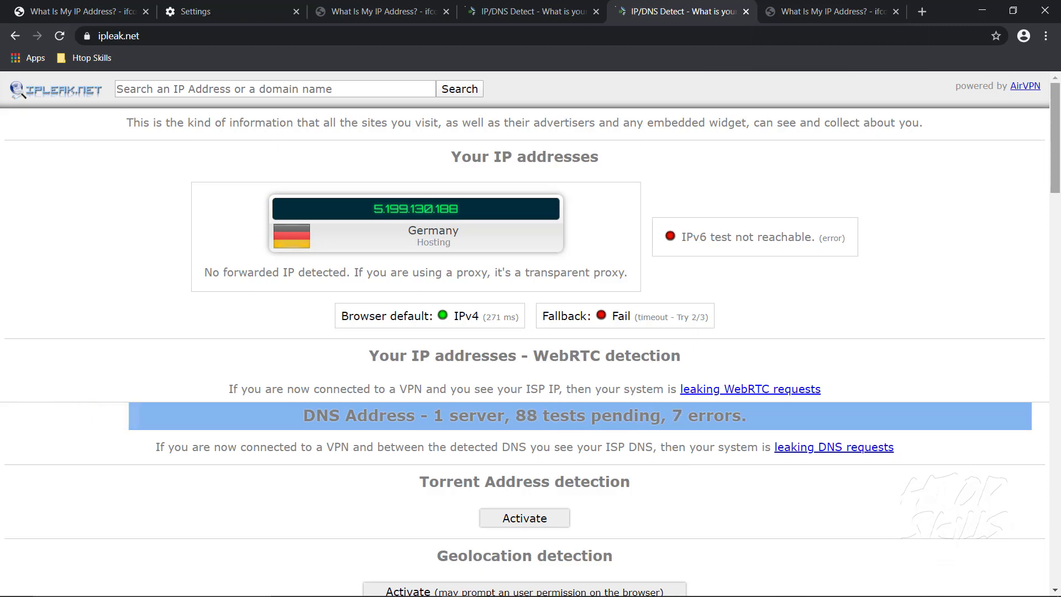
# Step: Compare the public IP address reported by ifconfig.me with the one on ipleak.net
pyautogui.click(818, 4)
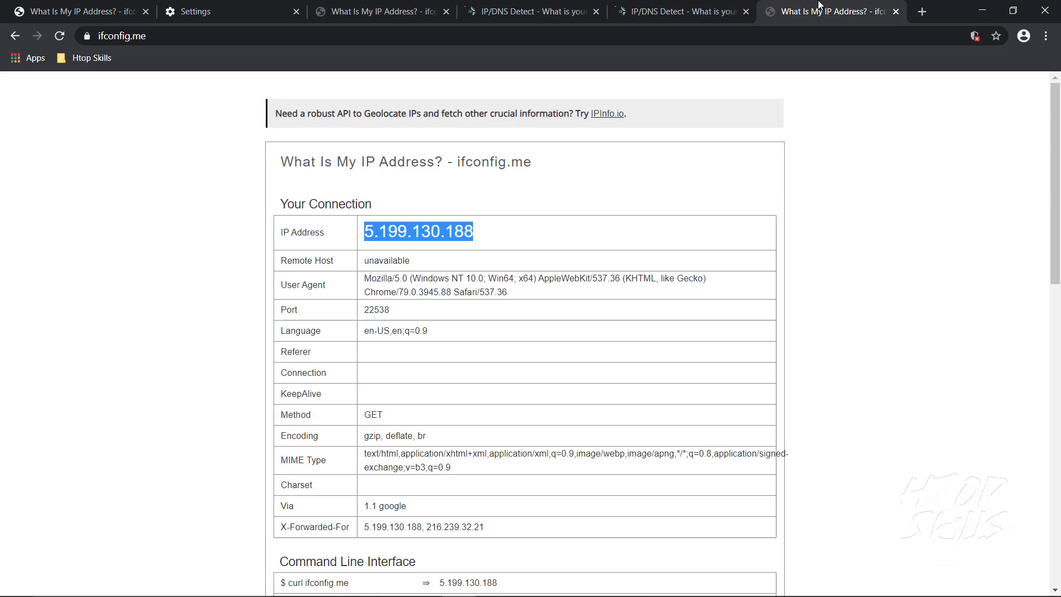
pyautogui.click(711, 3)
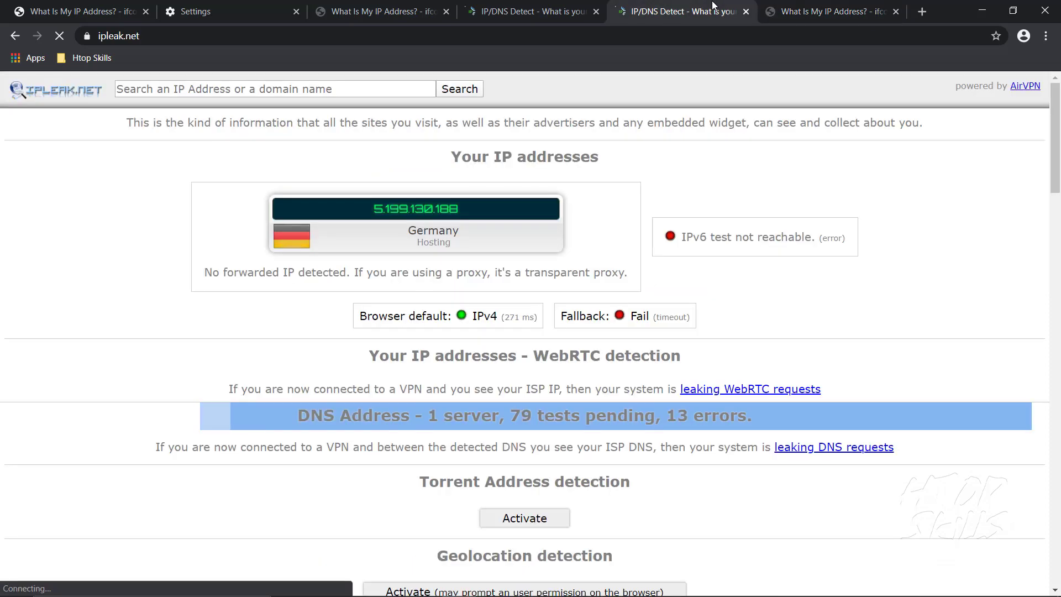
pyautogui.click(827, 5)
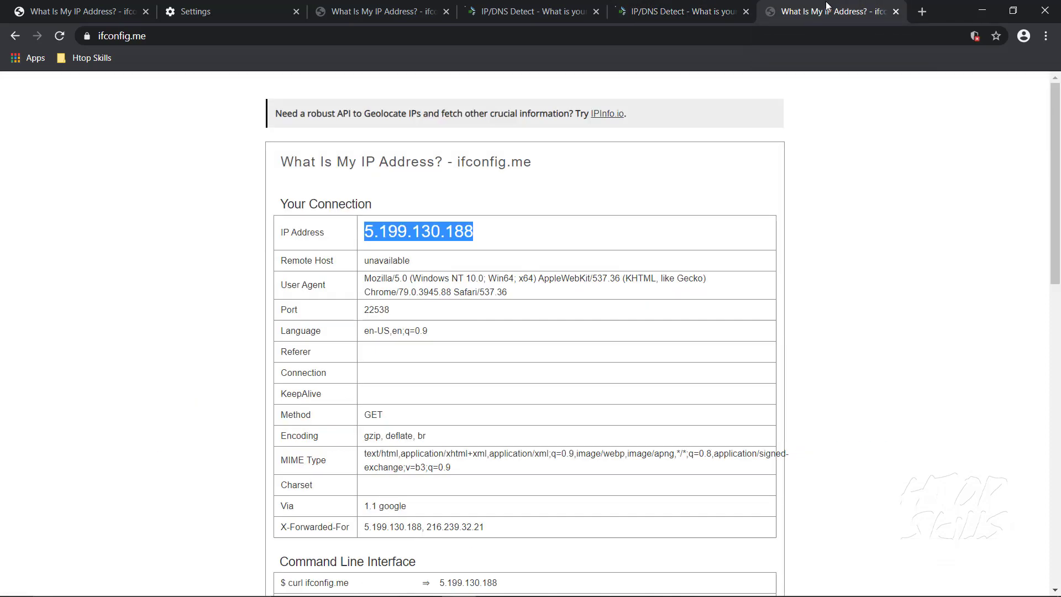
pyautogui.click(685, 4)
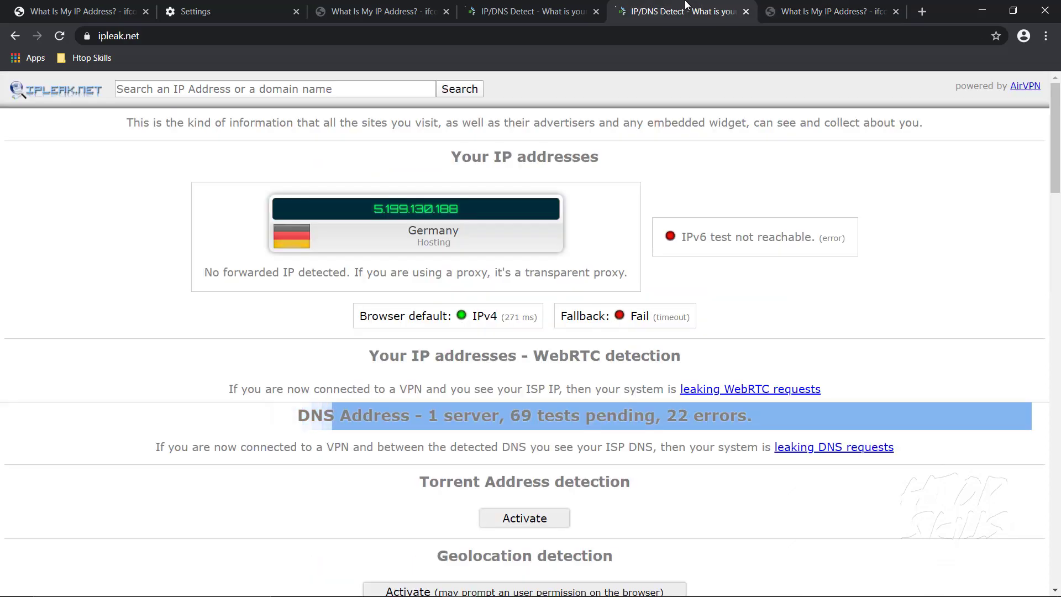
# Step: Open the computer's proxy settings from Chrome's settings, review the manual proxy address and port, and minimize the window
pyautogui.click(192, 4)
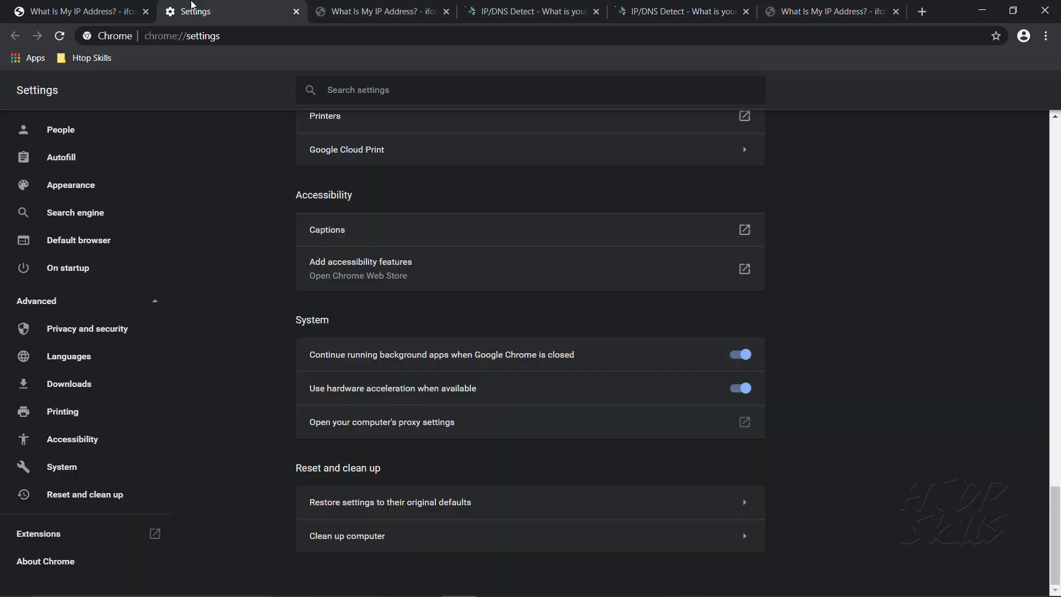
pyautogui.click(388, 420)
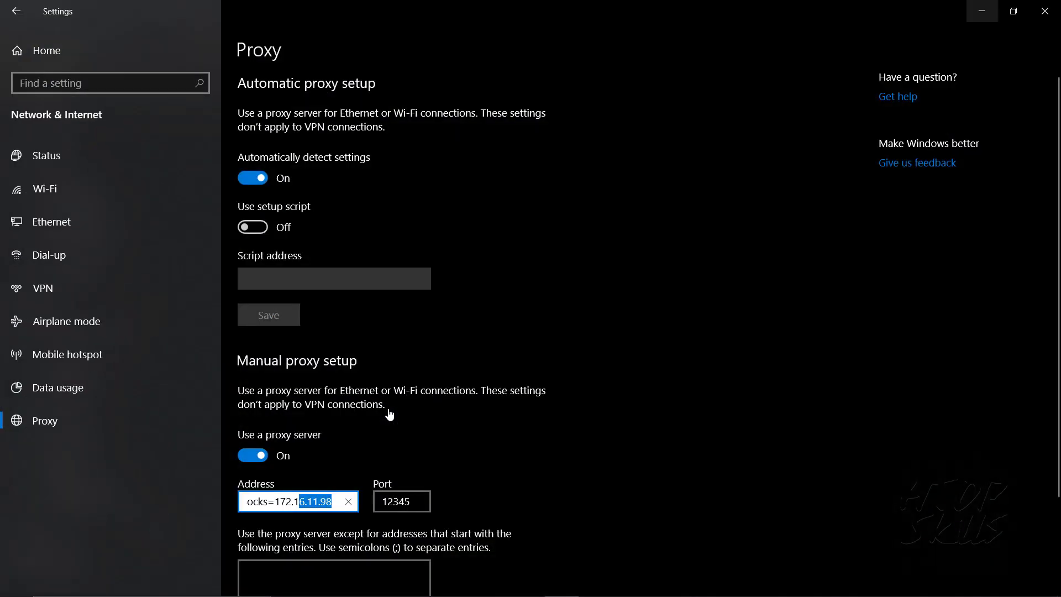
pyautogui.click(983, 12)
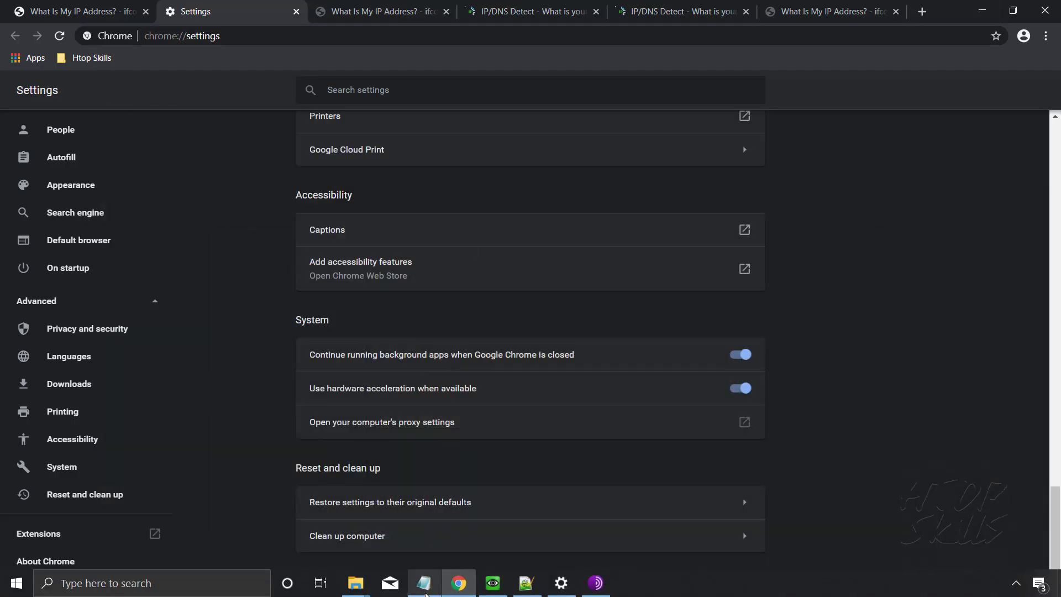
# Step: Switch to the 172.16.11.98 remote desktop, request a New Identity in Tor Browser, accept the restart and minimize the remote window
pyautogui.click(982, 11)
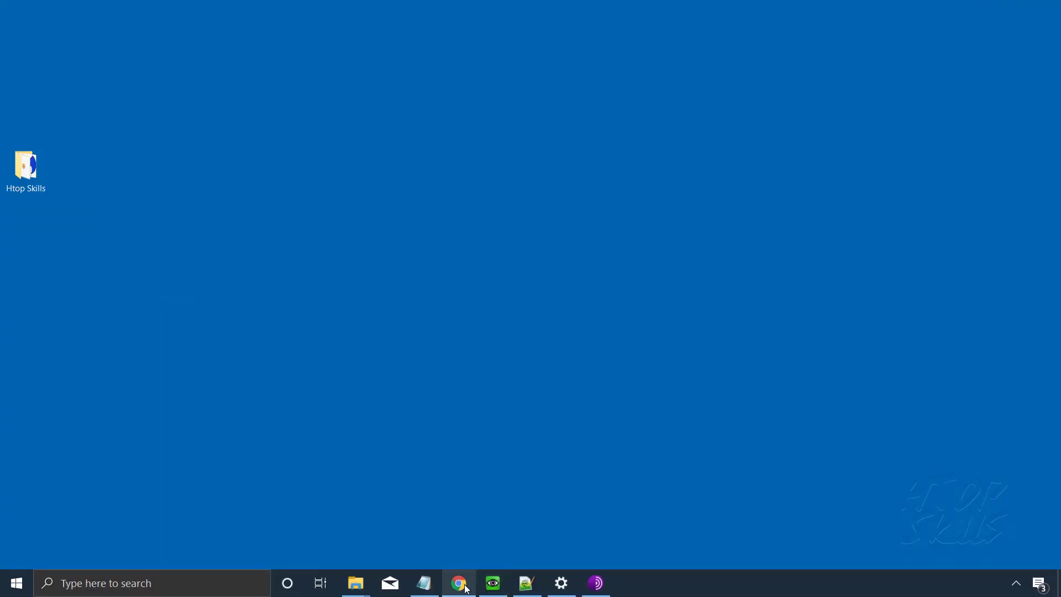
pyautogui.click(489, 584)
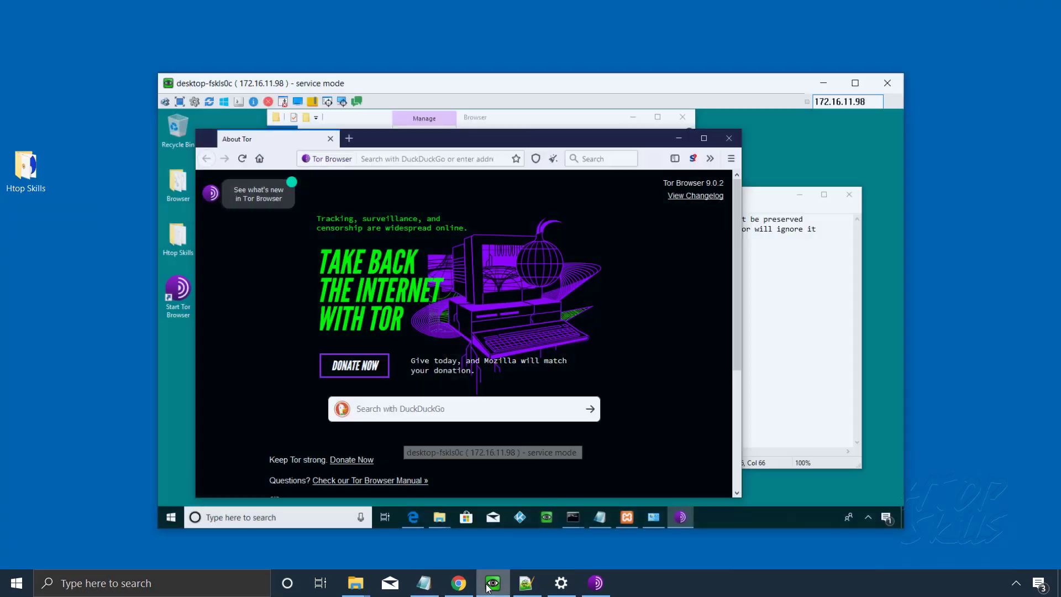
pyautogui.click(734, 153)
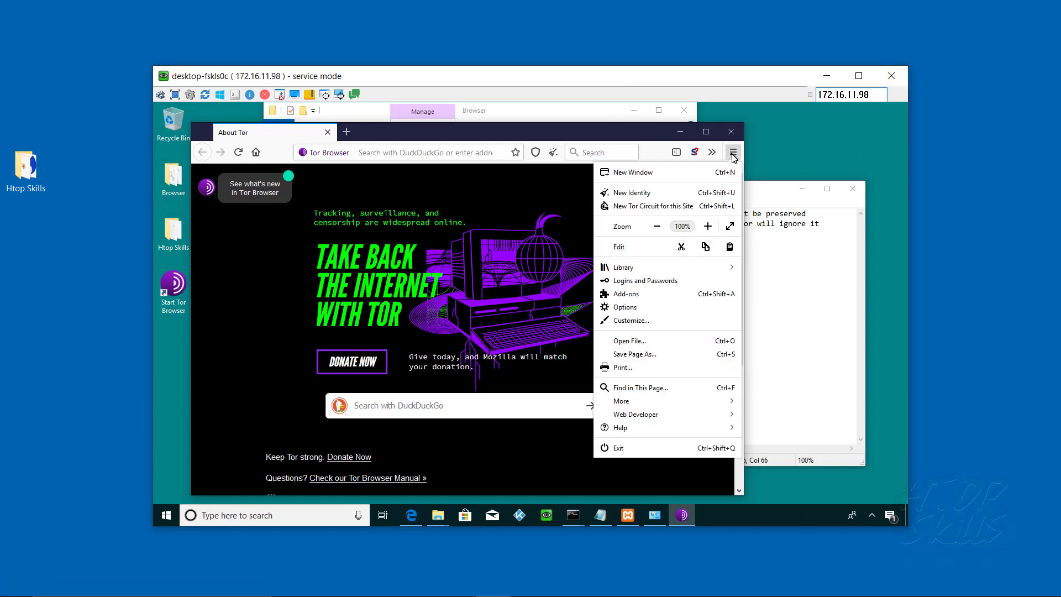
pyautogui.click(662, 195)
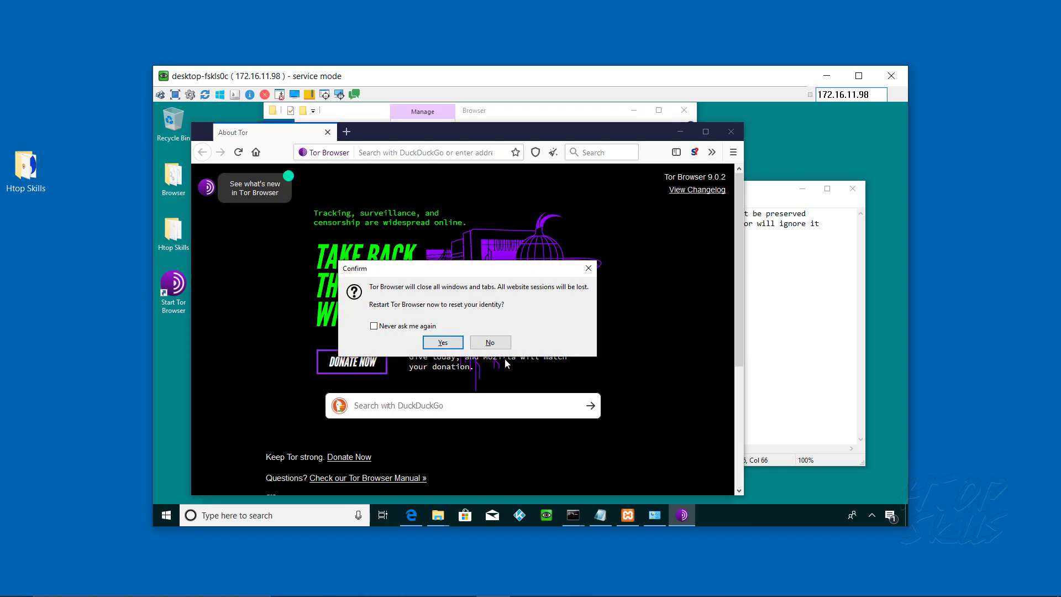
pyautogui.click(444, 342)
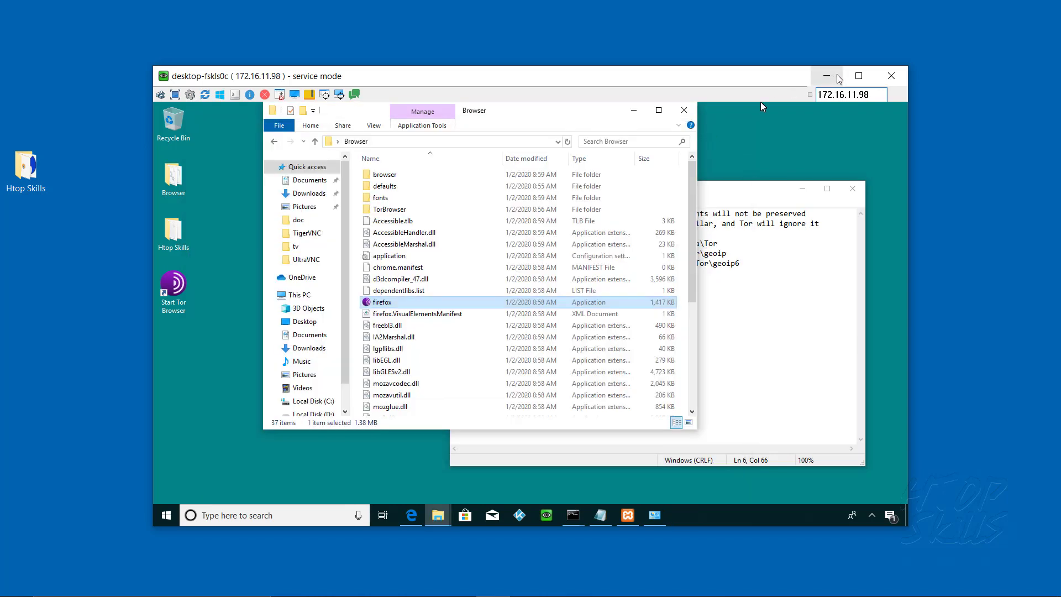
pyautogui.click(838, 79)
# Step: Switch back to Chrome and load ifconfig.me in a new tab to check the public IP under the new identity
pyautogui.moveTo(493, 592)
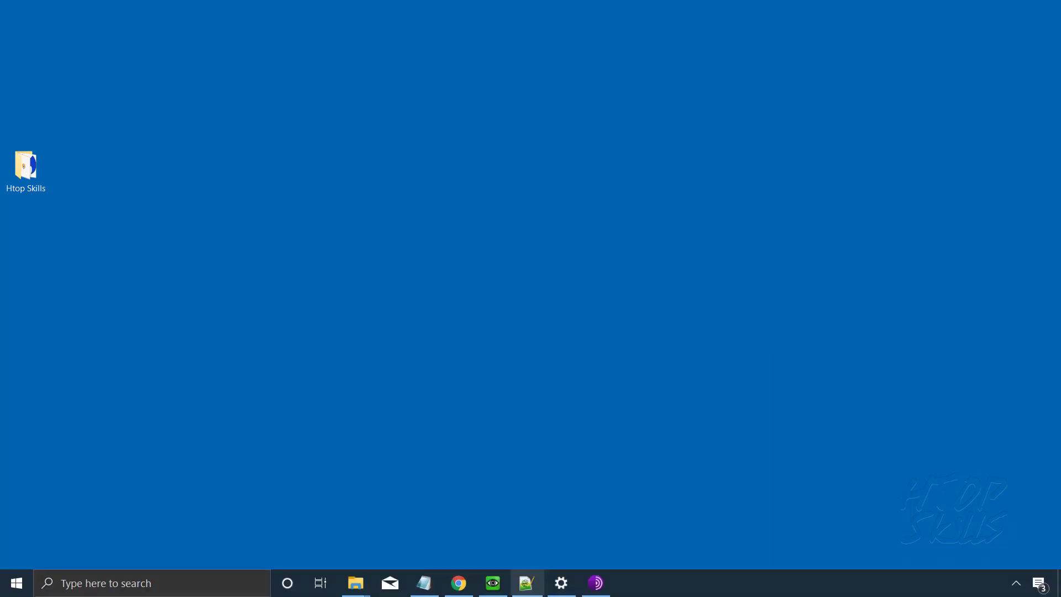
pyautogui.click(467, 589)
pyautogui.click(848, 4)
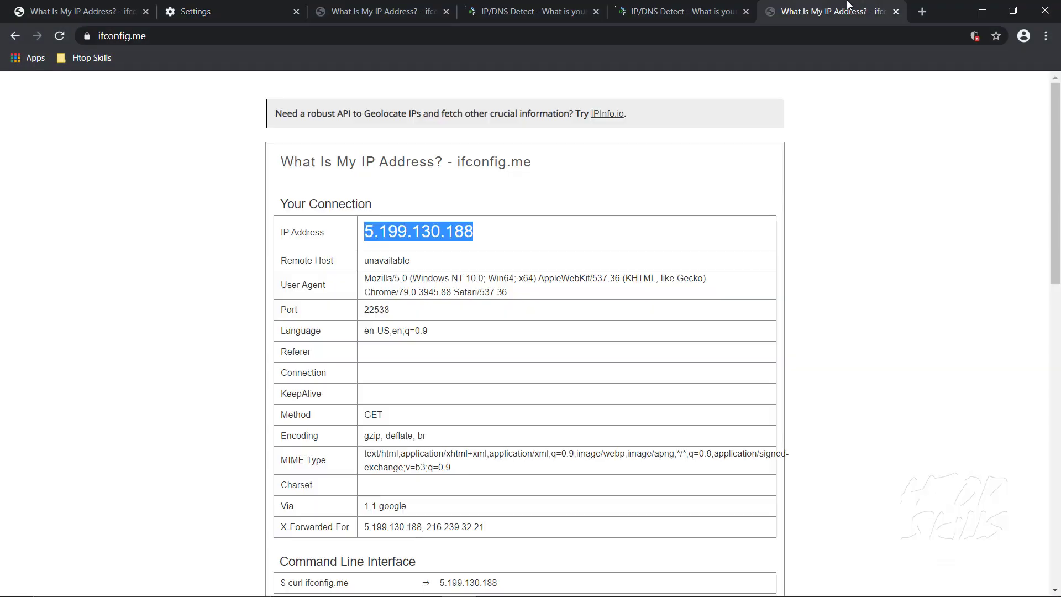
pyautogui.click(446, 253)
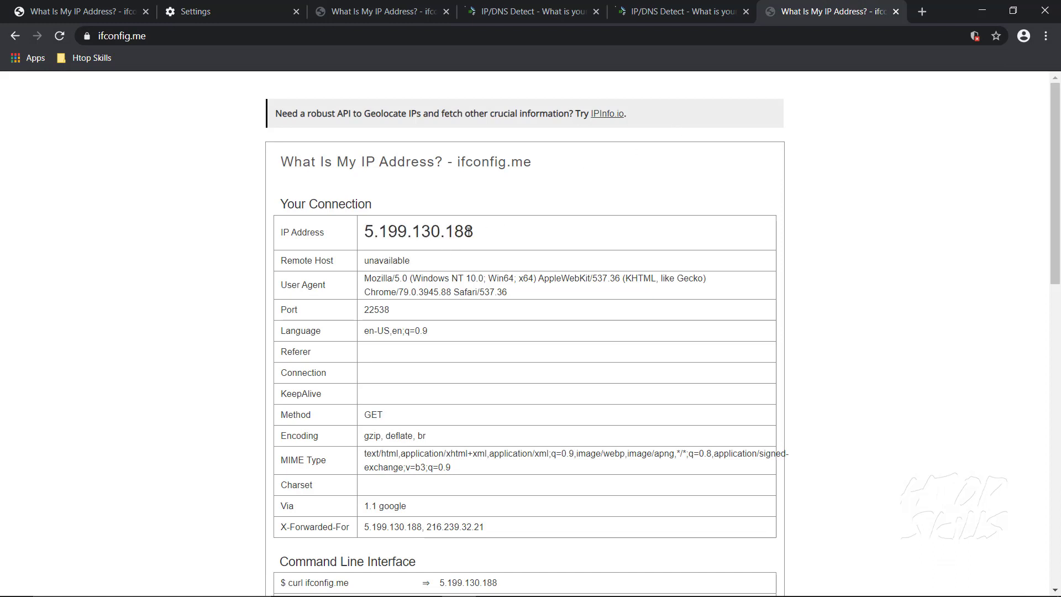
pyautogui.click(921, 12)
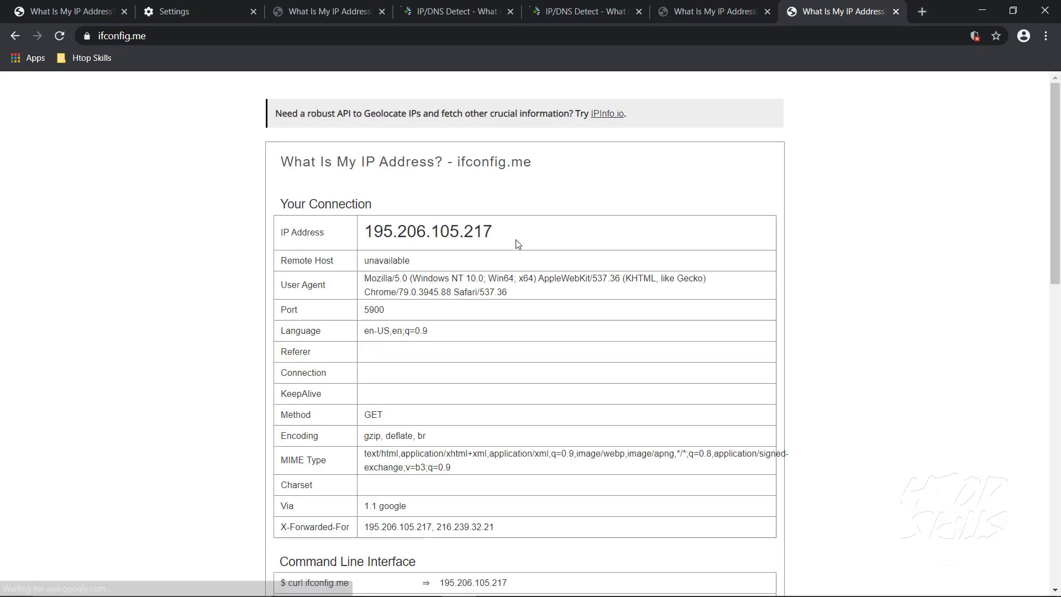
# Step: Highlight the end of the IP address in the new ifconfig.me tab and compare it with the previous ifconfig.me tab
pyautogui.moveTo(497, 235); pyautogui.dragTo(428, 235)
pyautogui.click(713, 6)
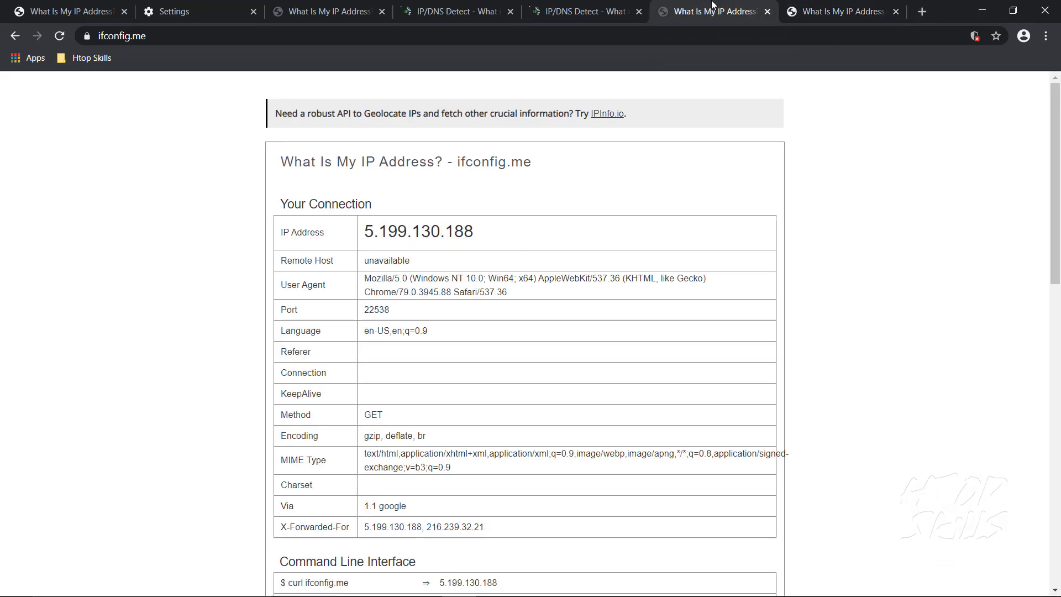
pyautogui.click(818, 5)
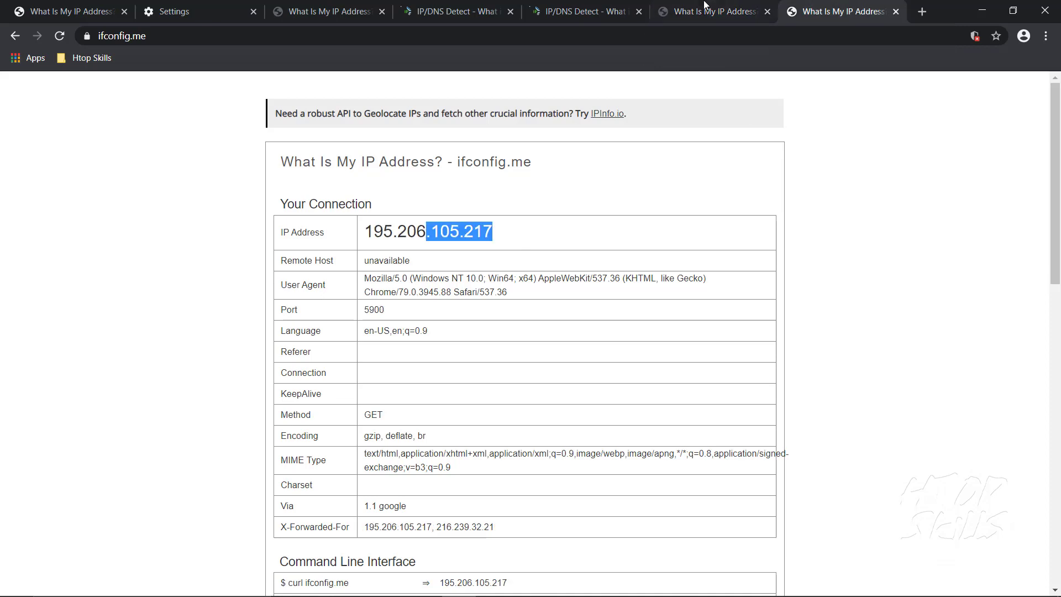